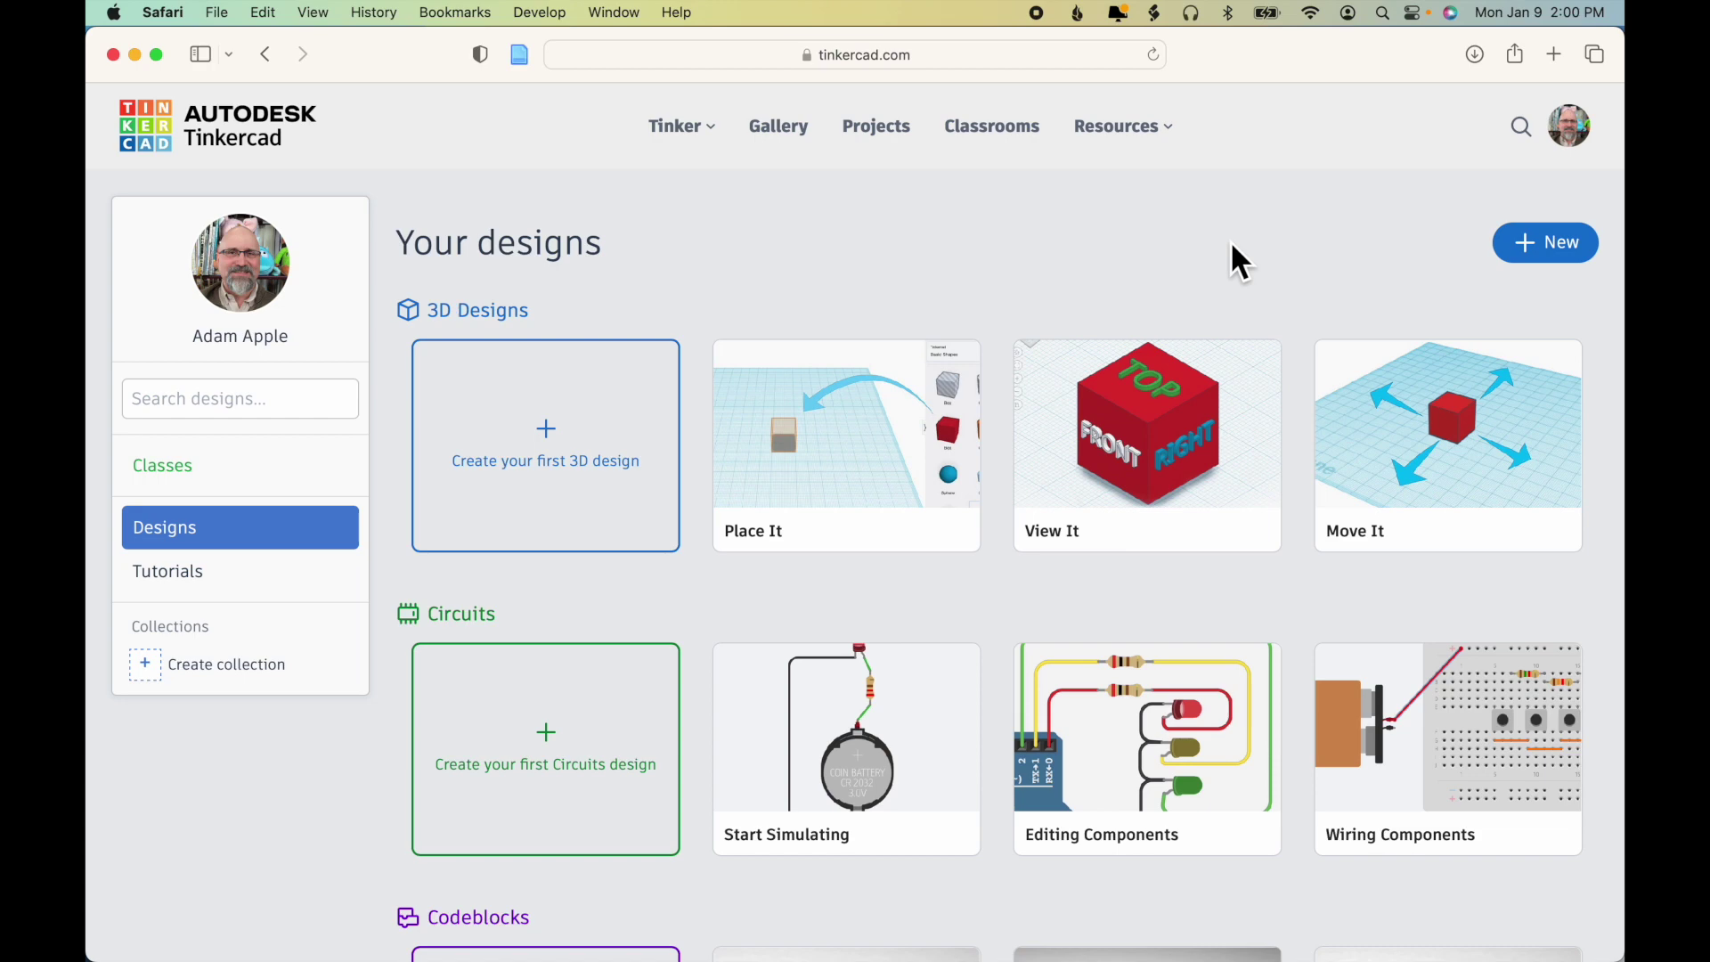
- Go to the Learning Center from the Resources menu and show all 3D Design tutorials
click(1143, 133)
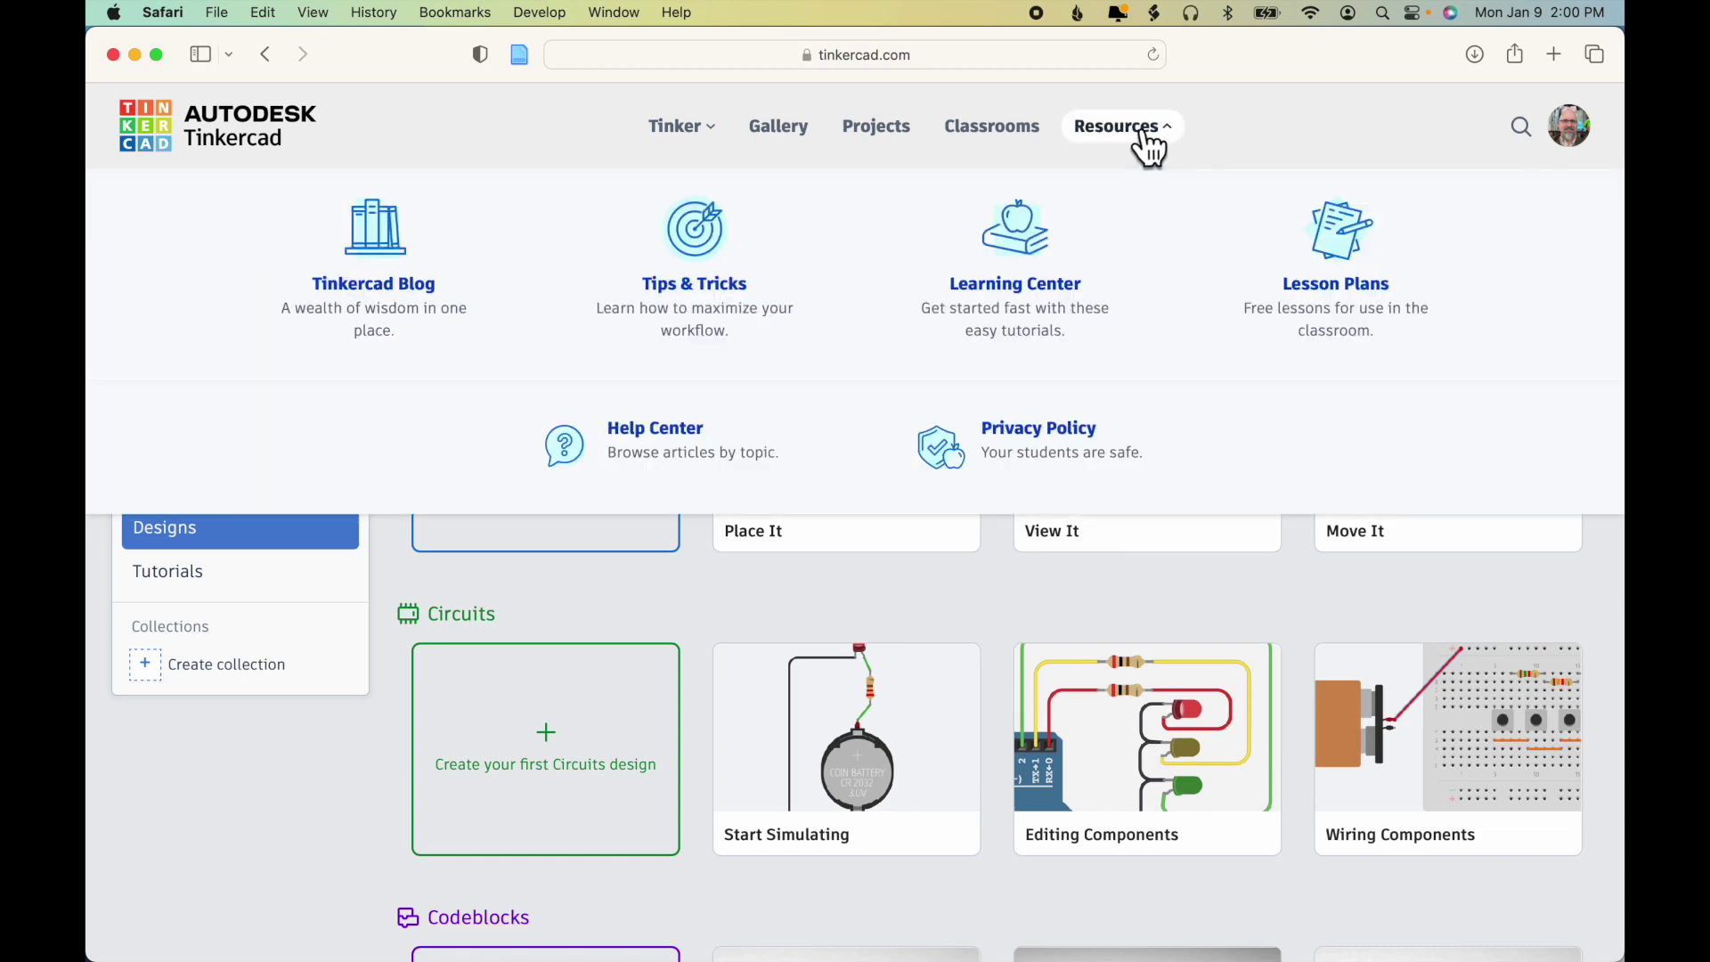
click(1025, 254)
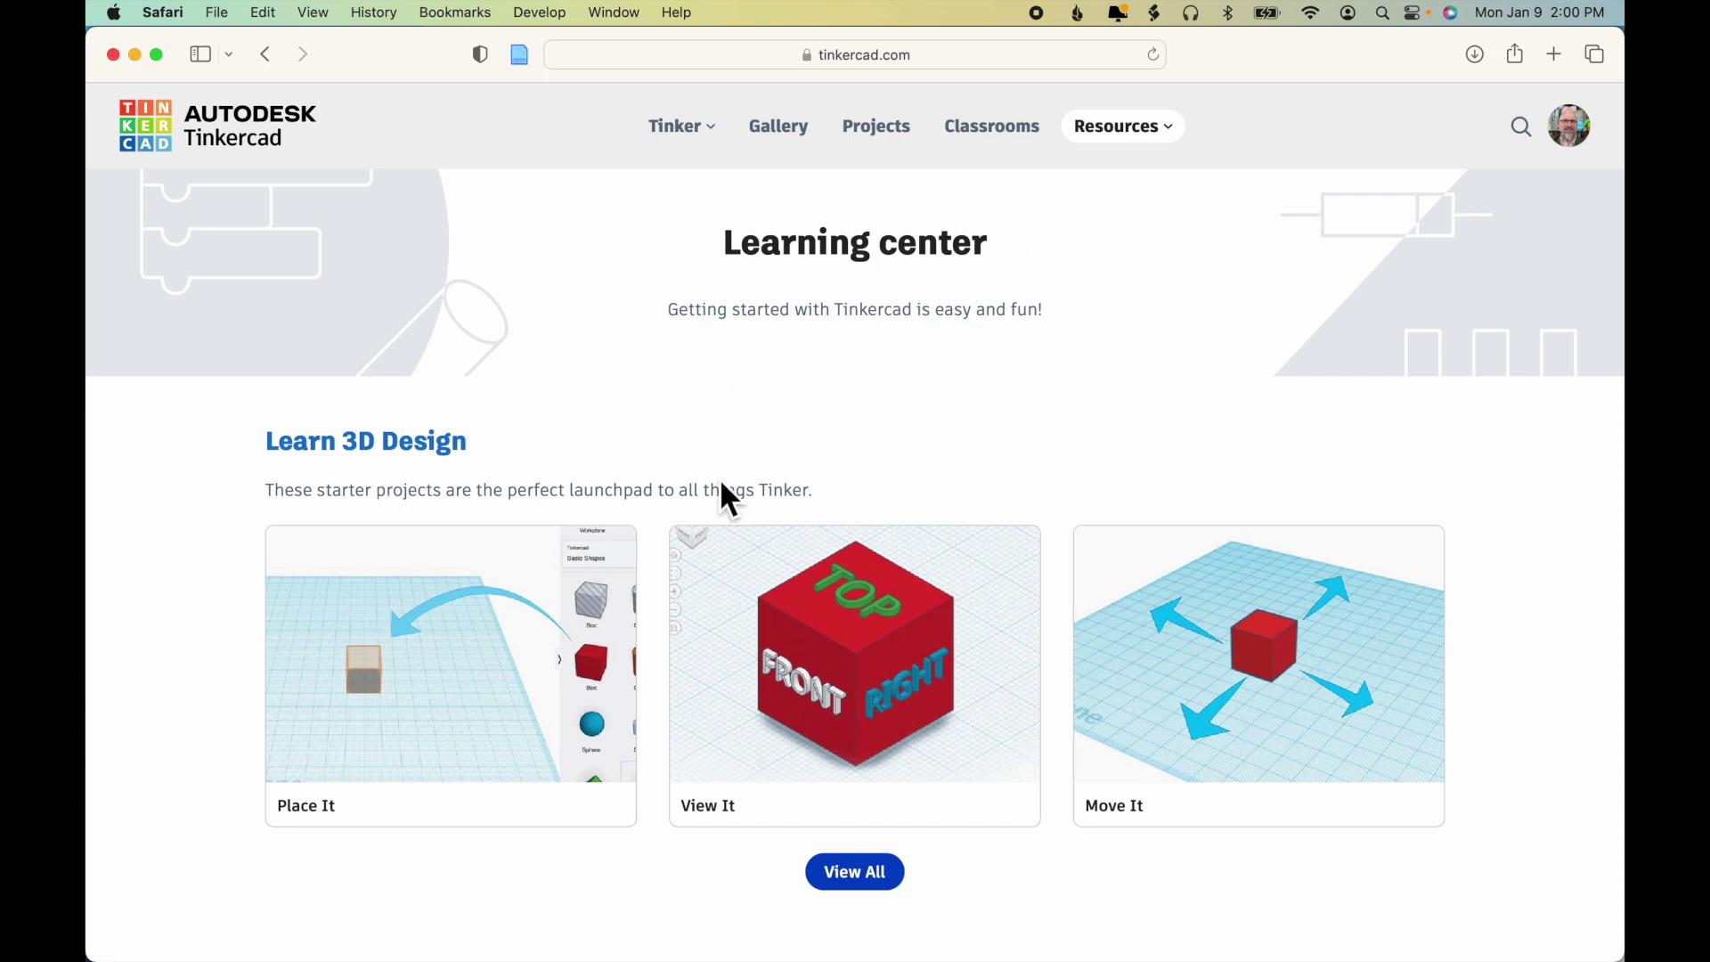
click(875, 887)
- Scroll through the 3D Design tutorial cards, from Place It down to the ring projects
scroll(1007, 753, down, 10)
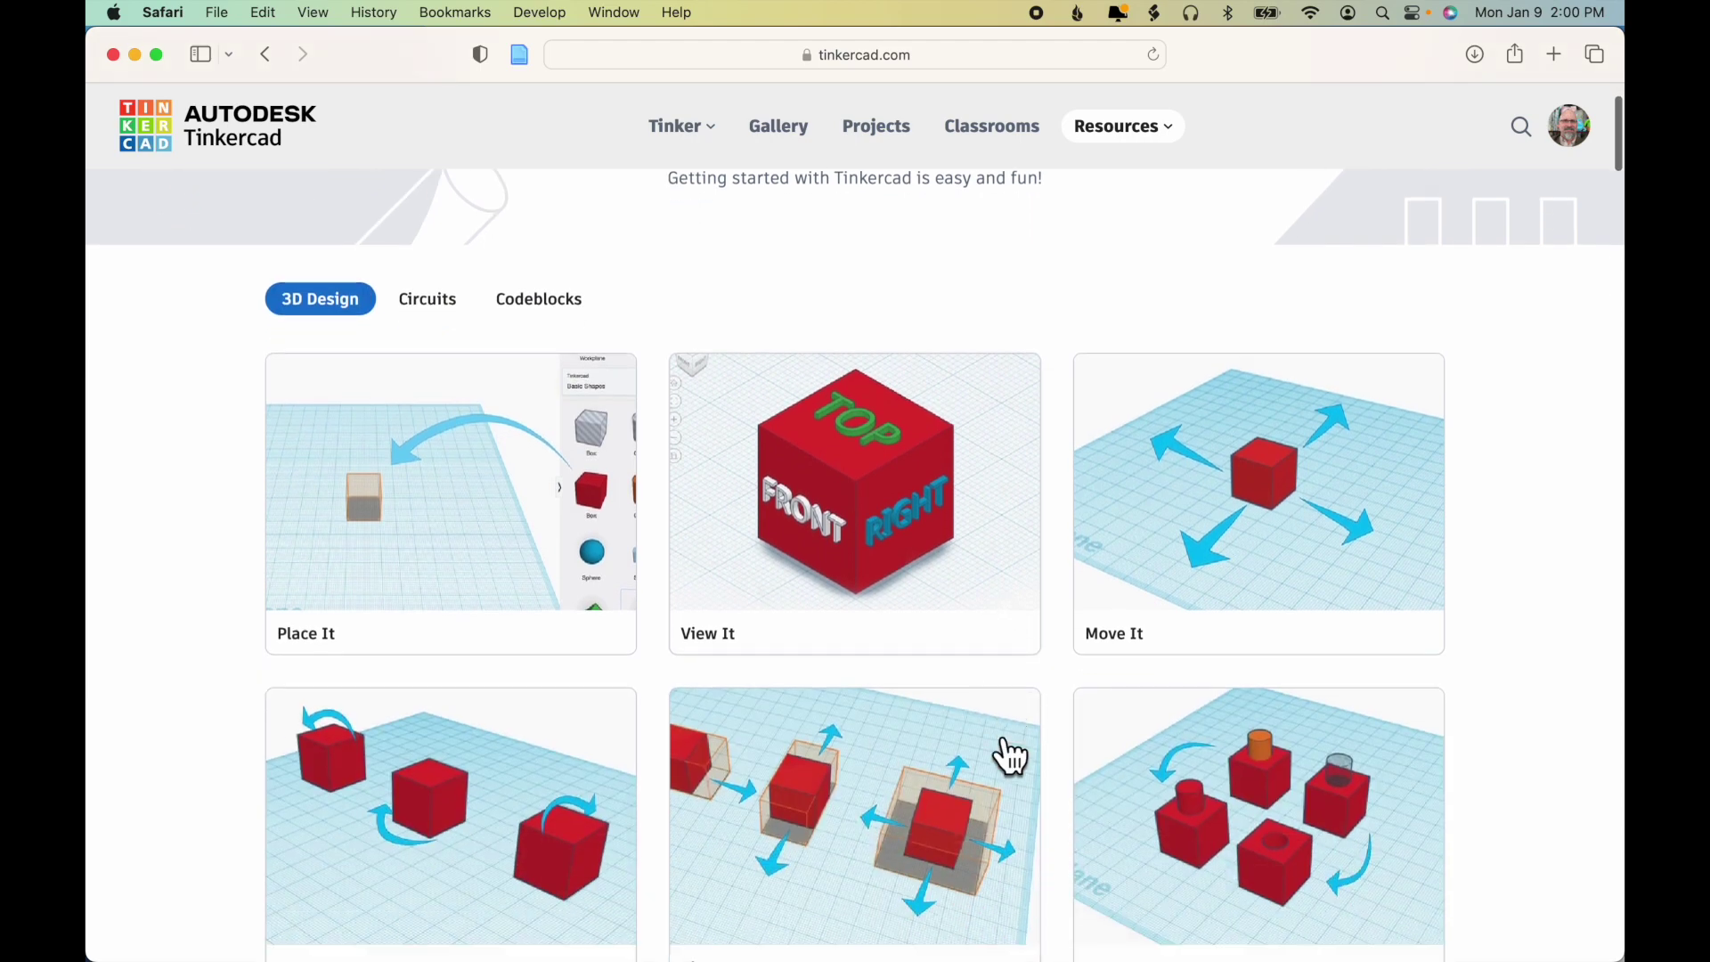
scroll(1009, 755, down, 13)
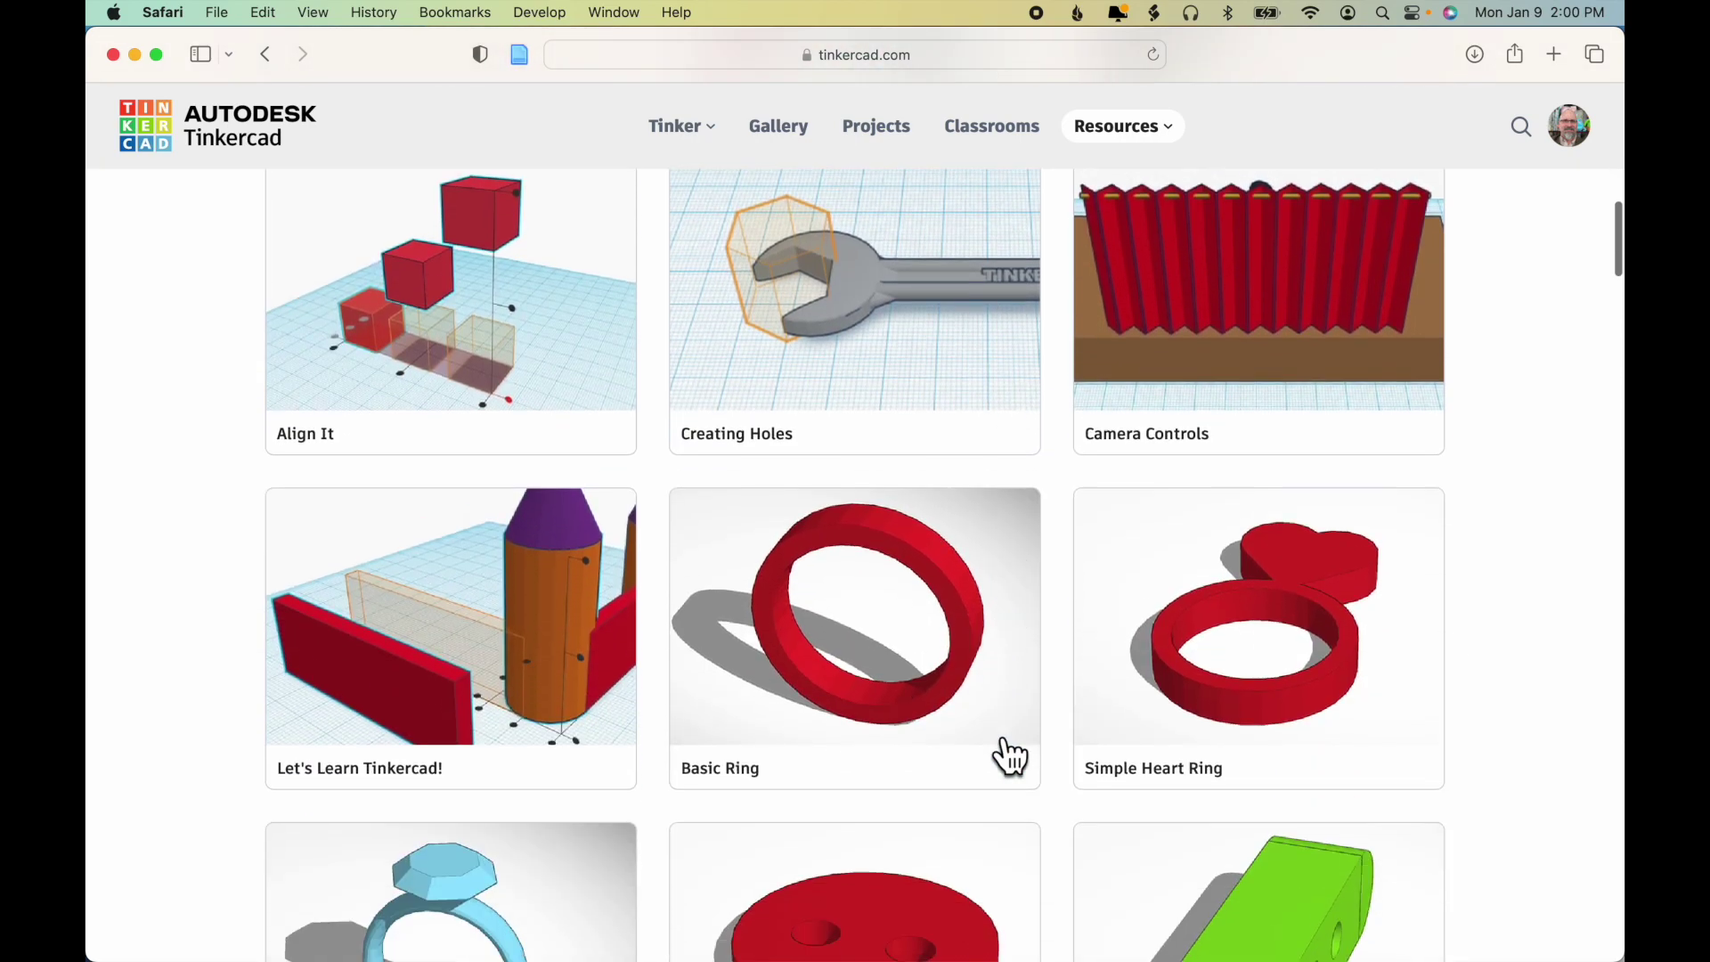
scroll(1009, 757, down, 1)
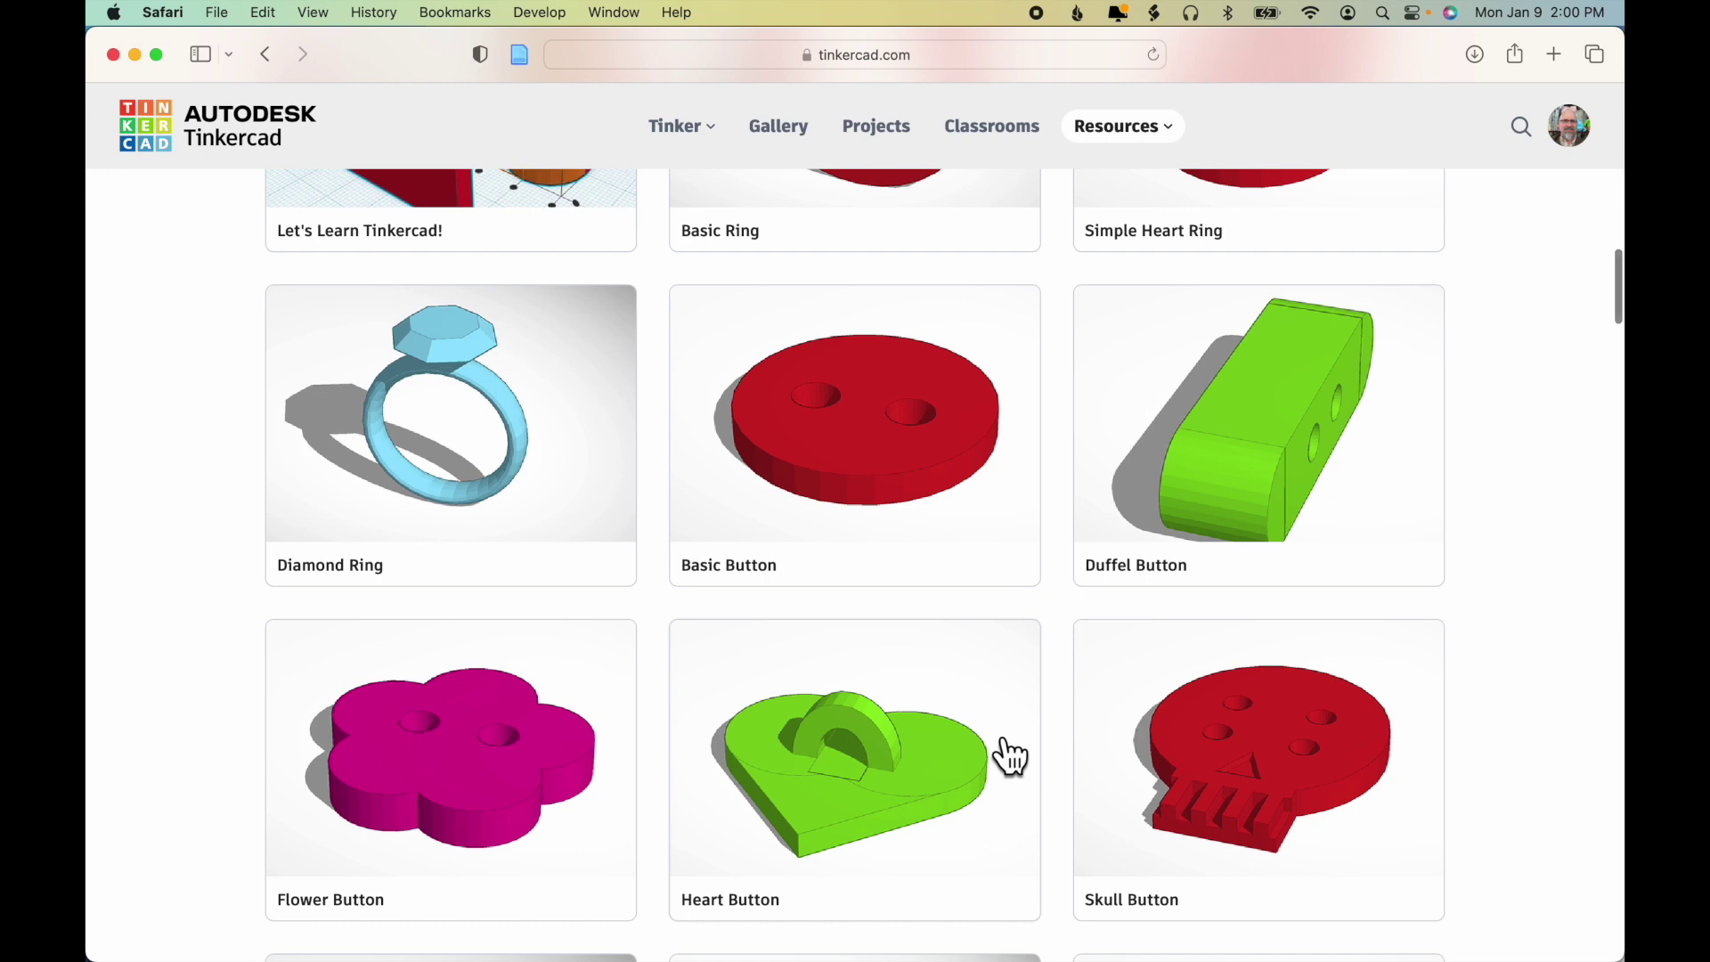
scroll(1009, 756, up, 9)
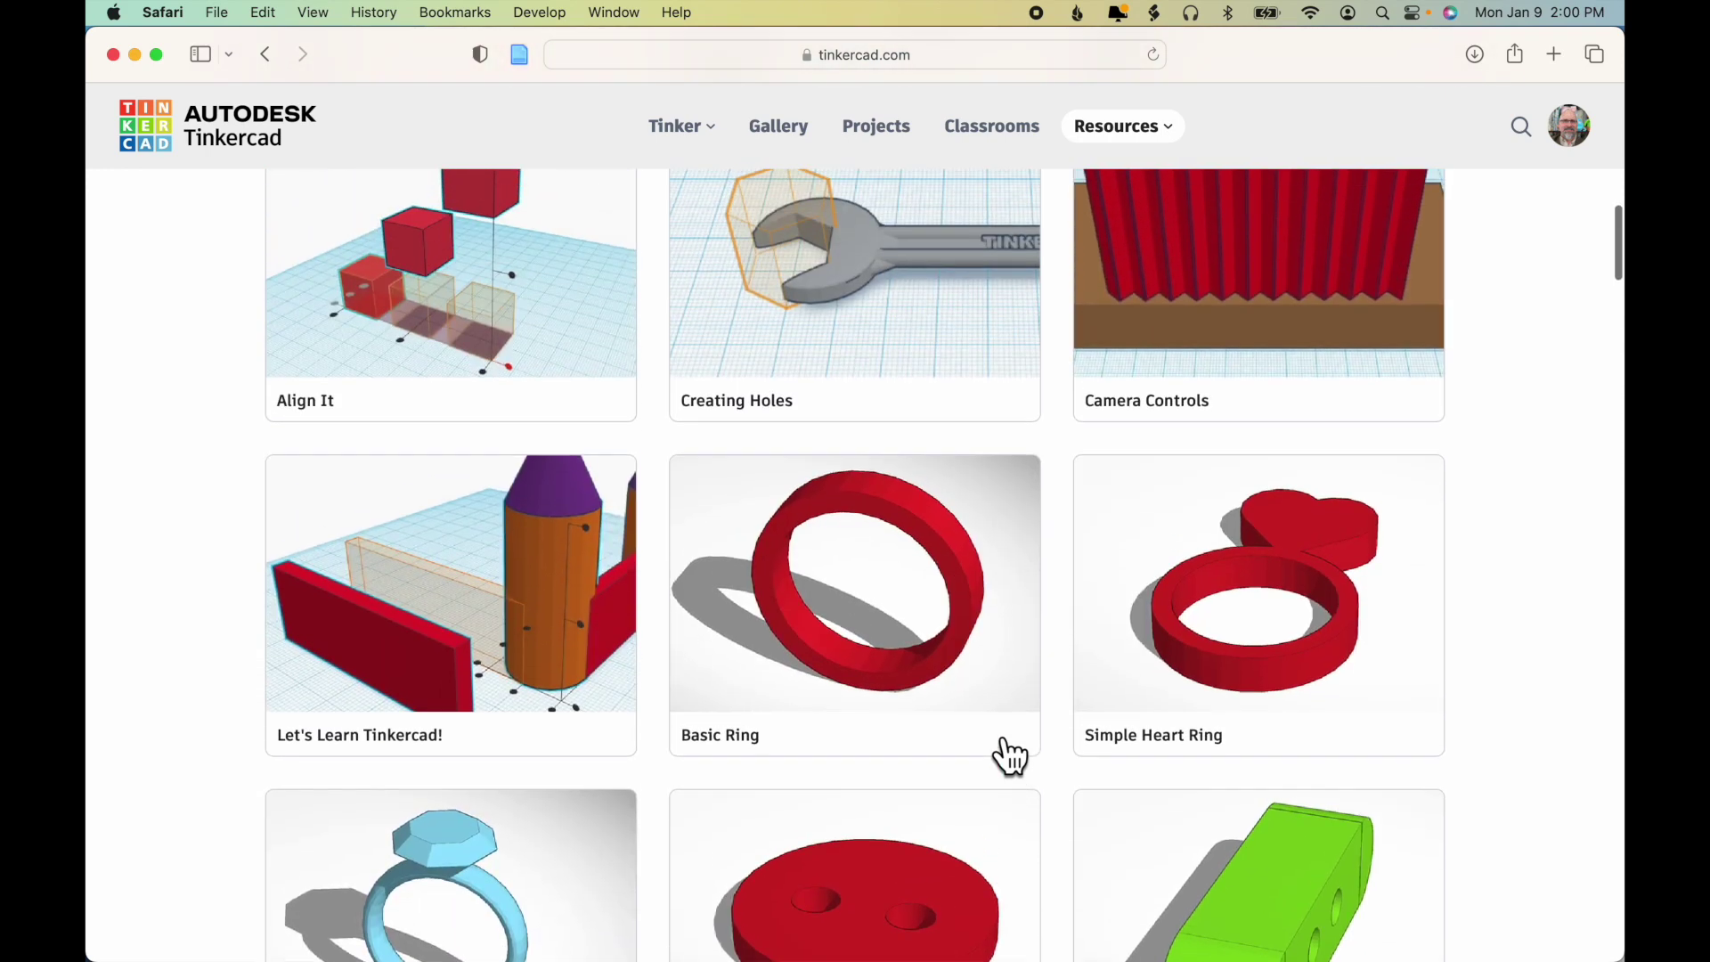
scroll(1007, 740, up, 14)
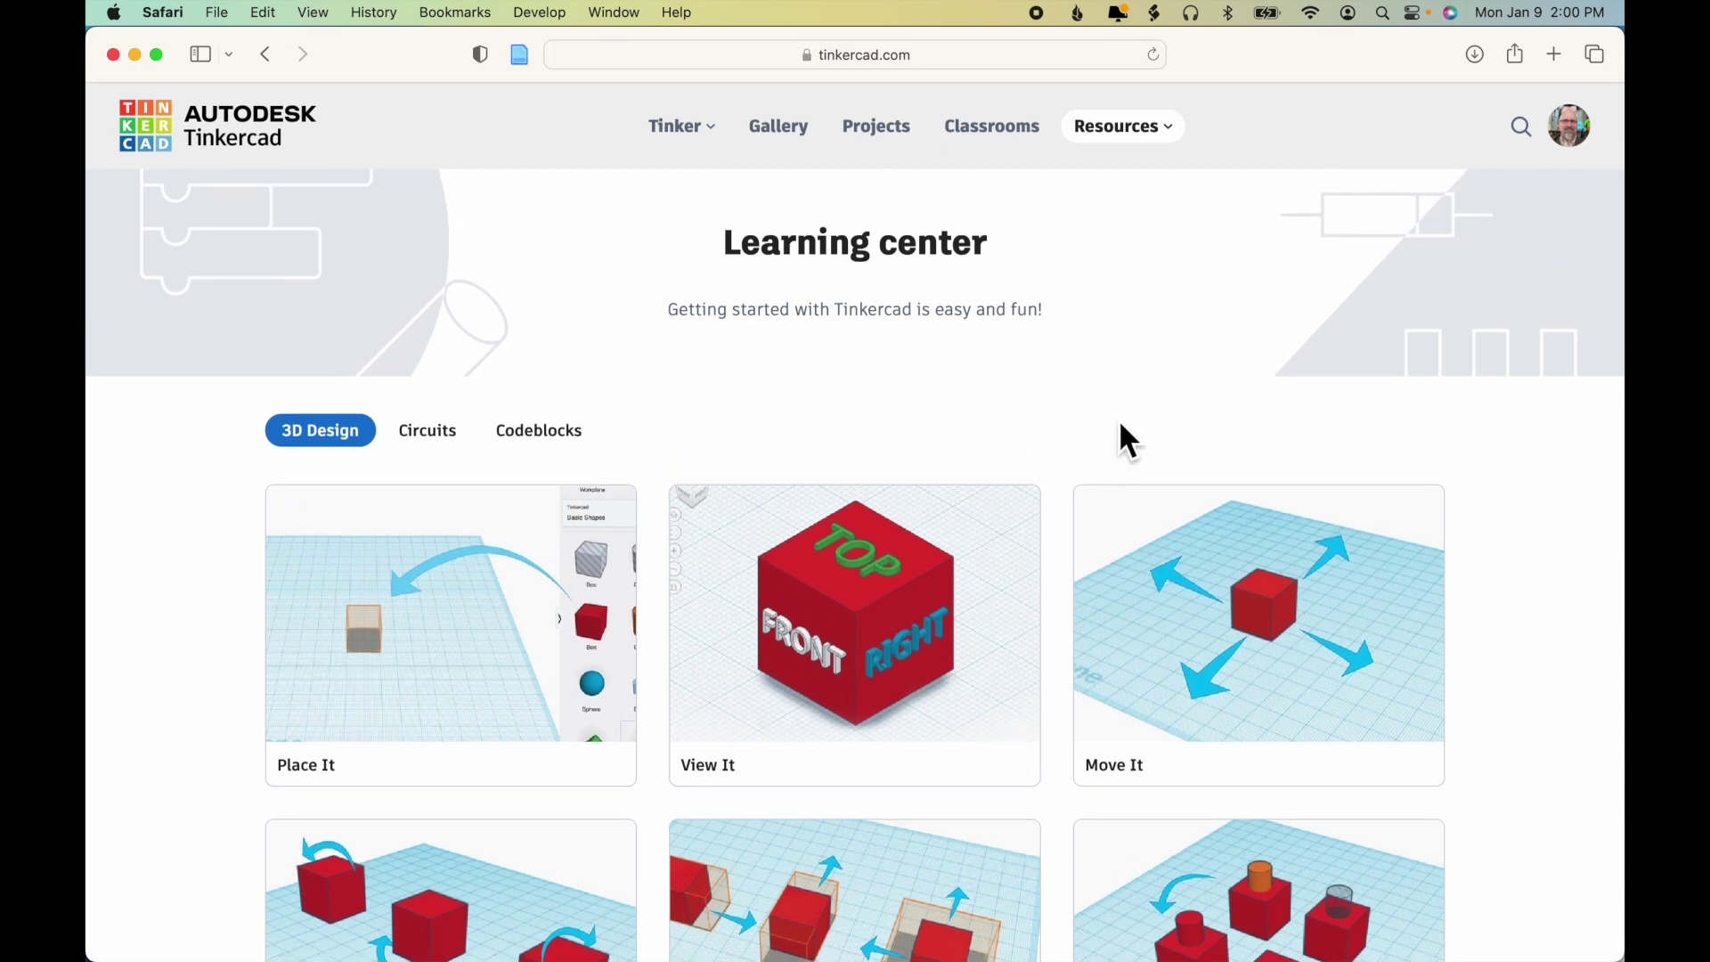
scroll(1506, 671, down, 3)
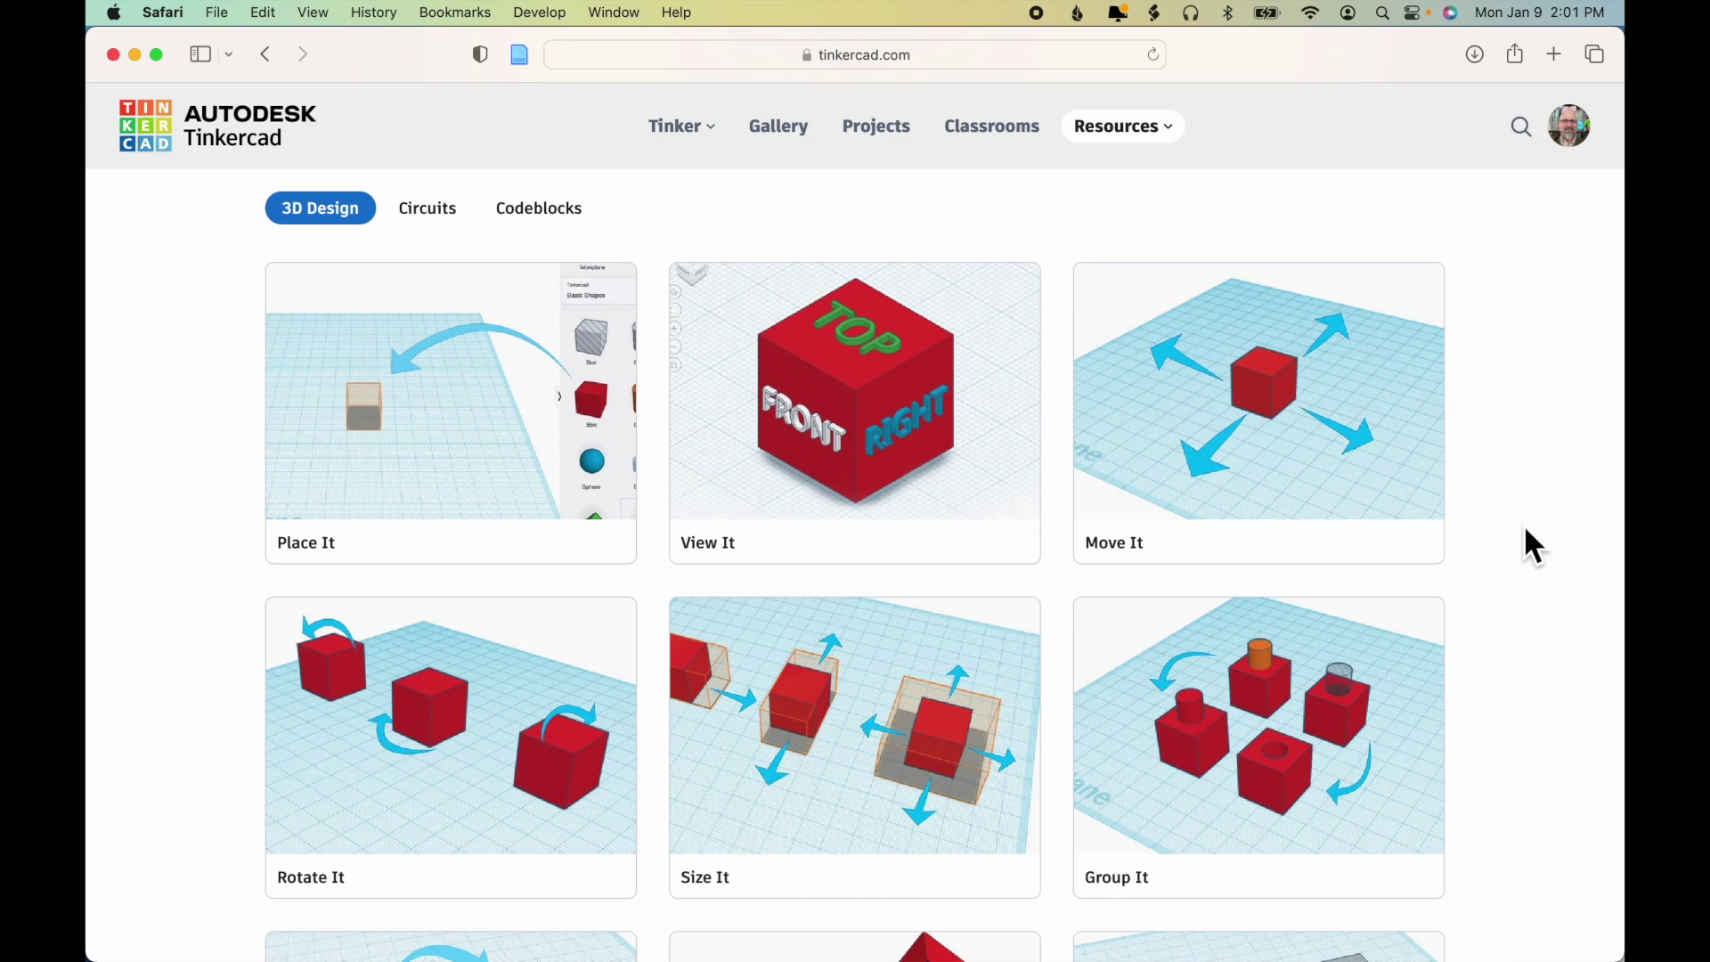
scroll(1525, 530, down, 1)
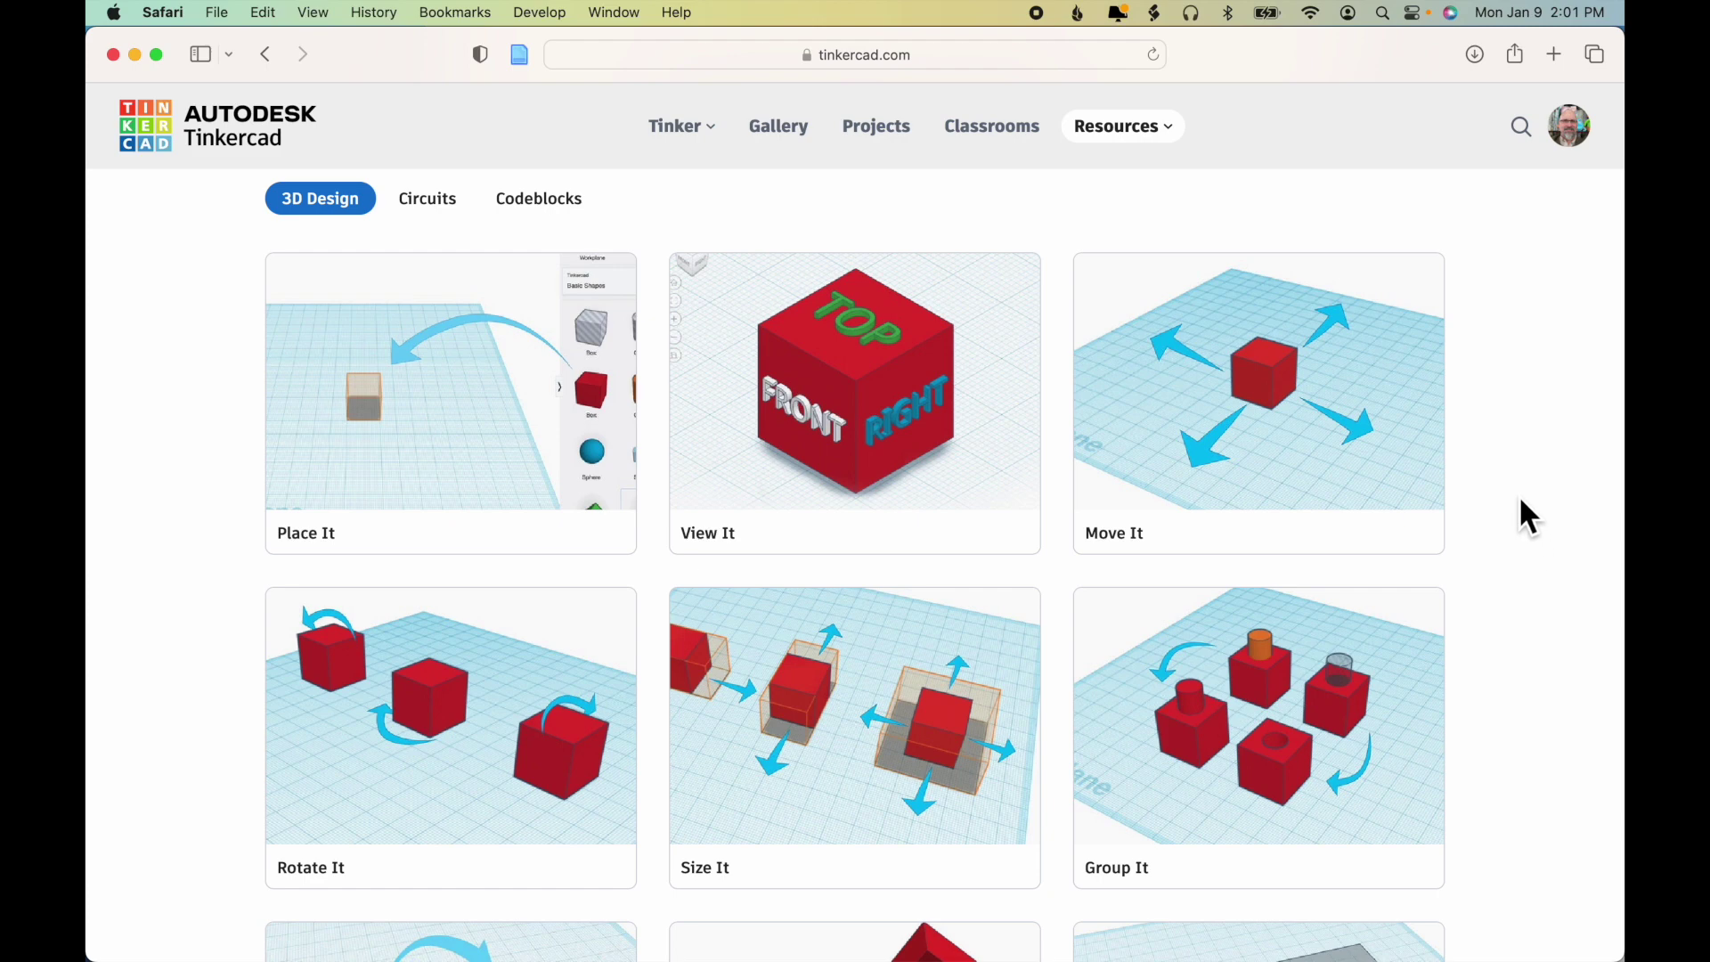
scroll(1521, 500, down, 2)
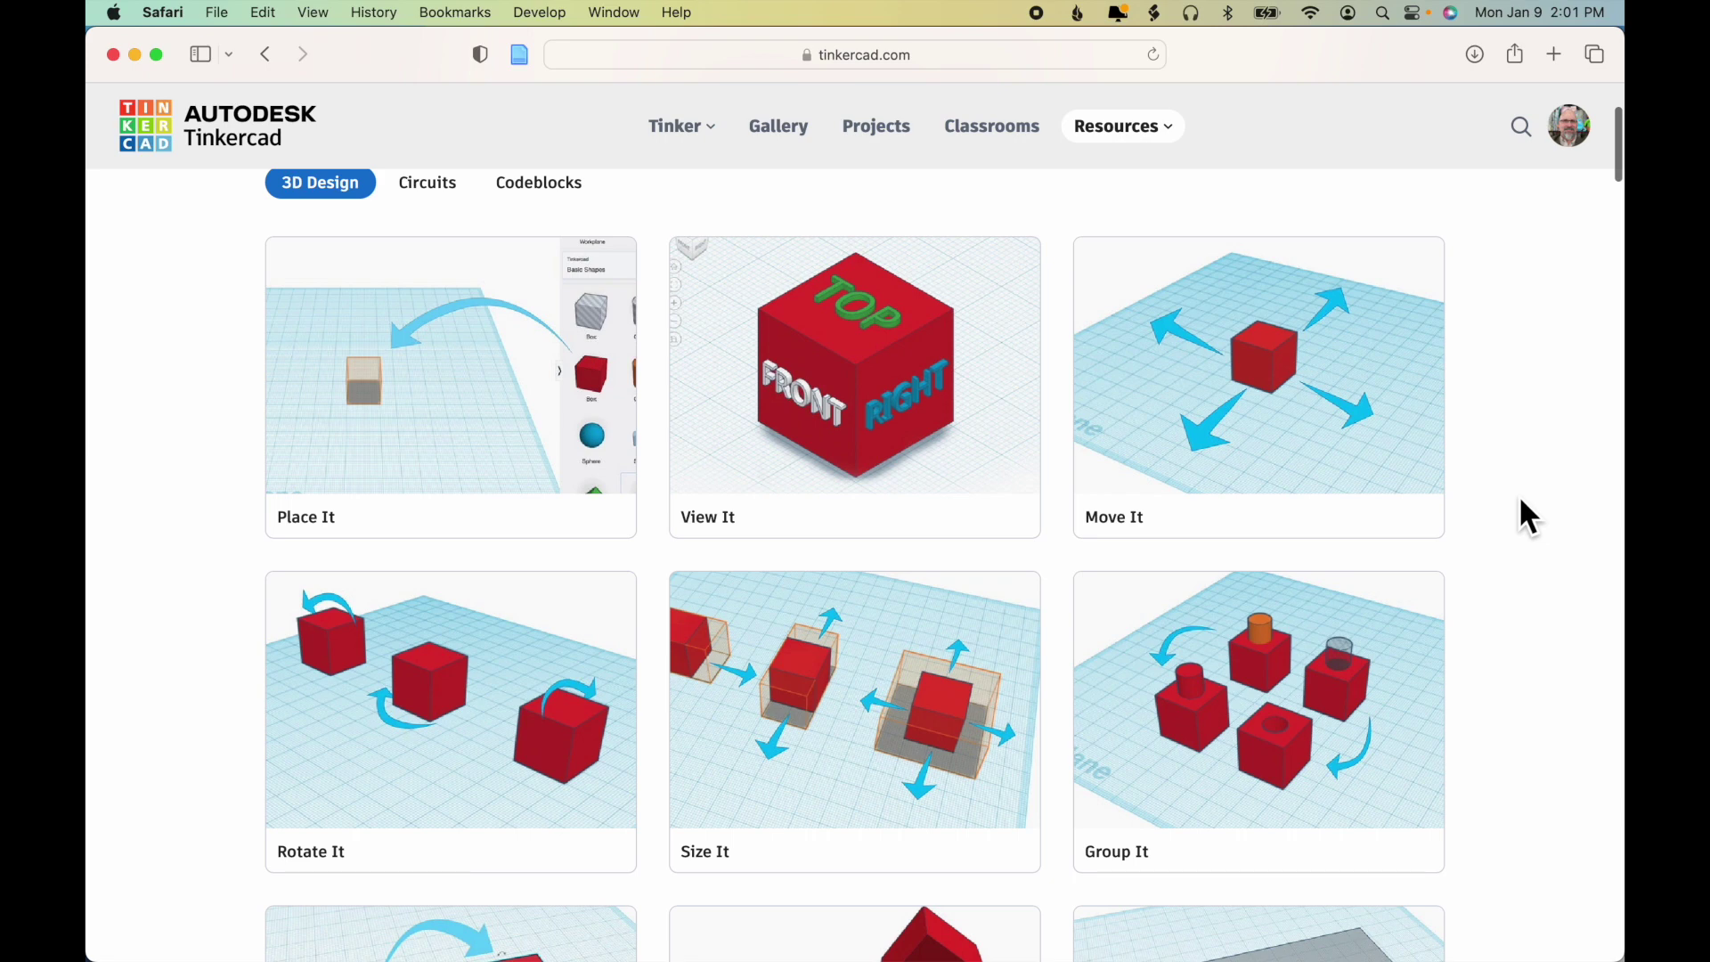
scroll(1521, 500, down, 1)
scroll(1520, 500, down, 2)
scroll(1520, 501, down, 1)
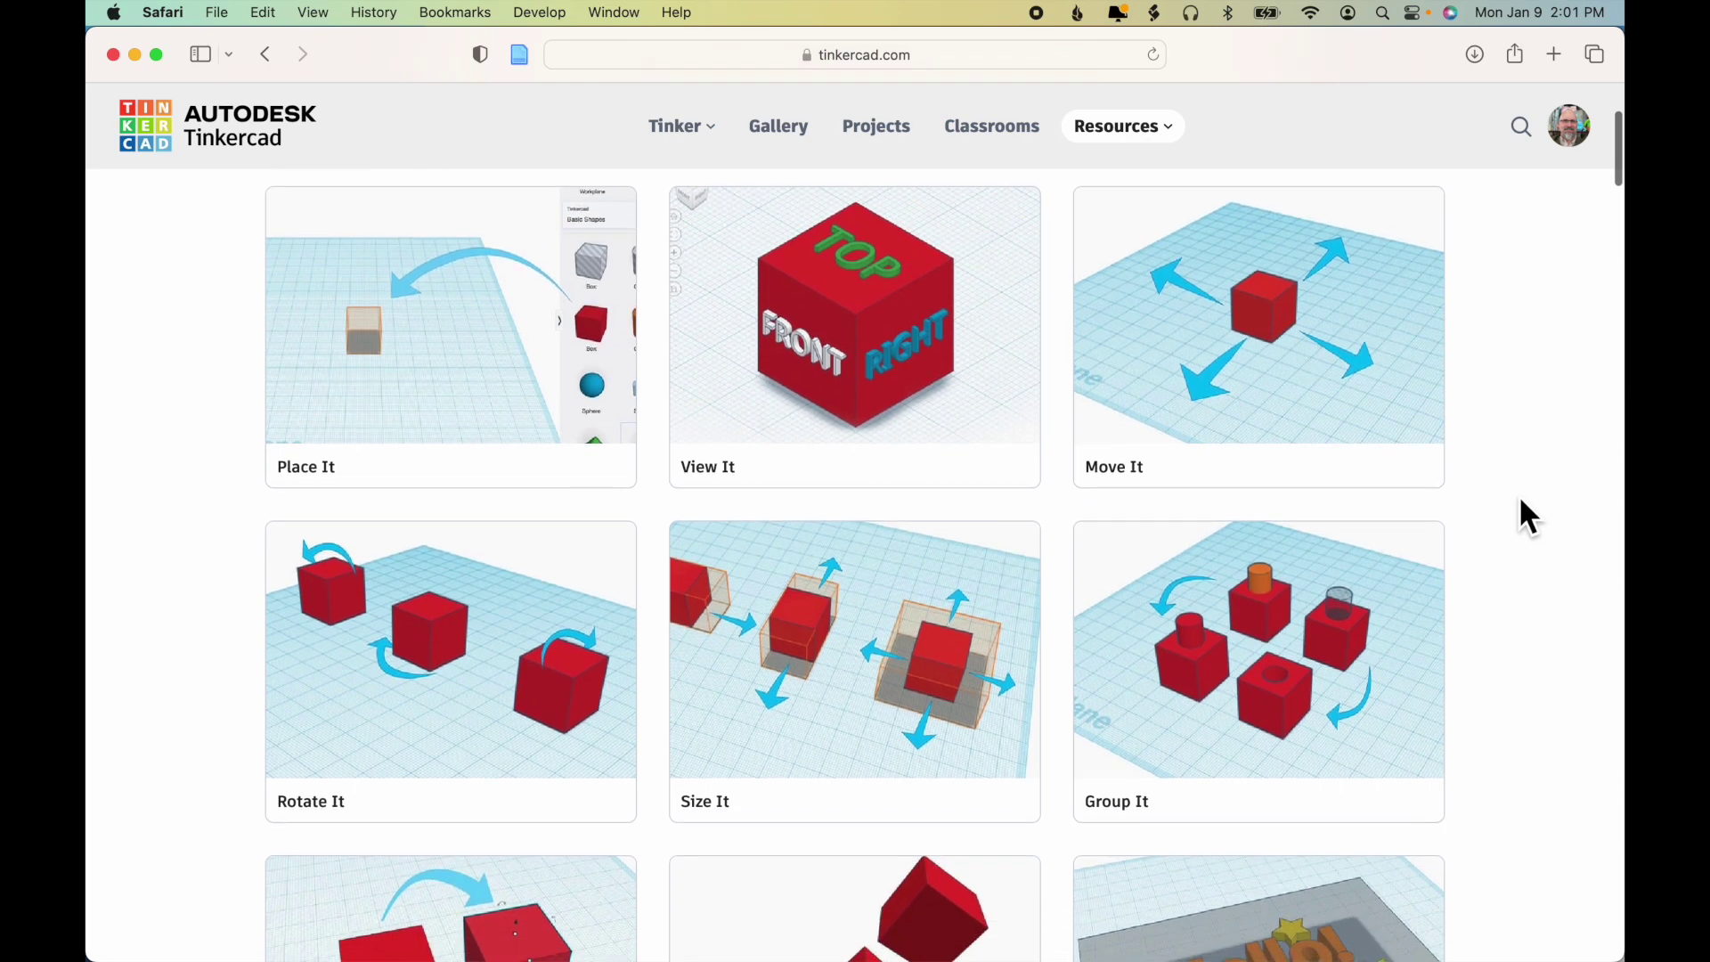
scroll(1520, 500, down, 5)
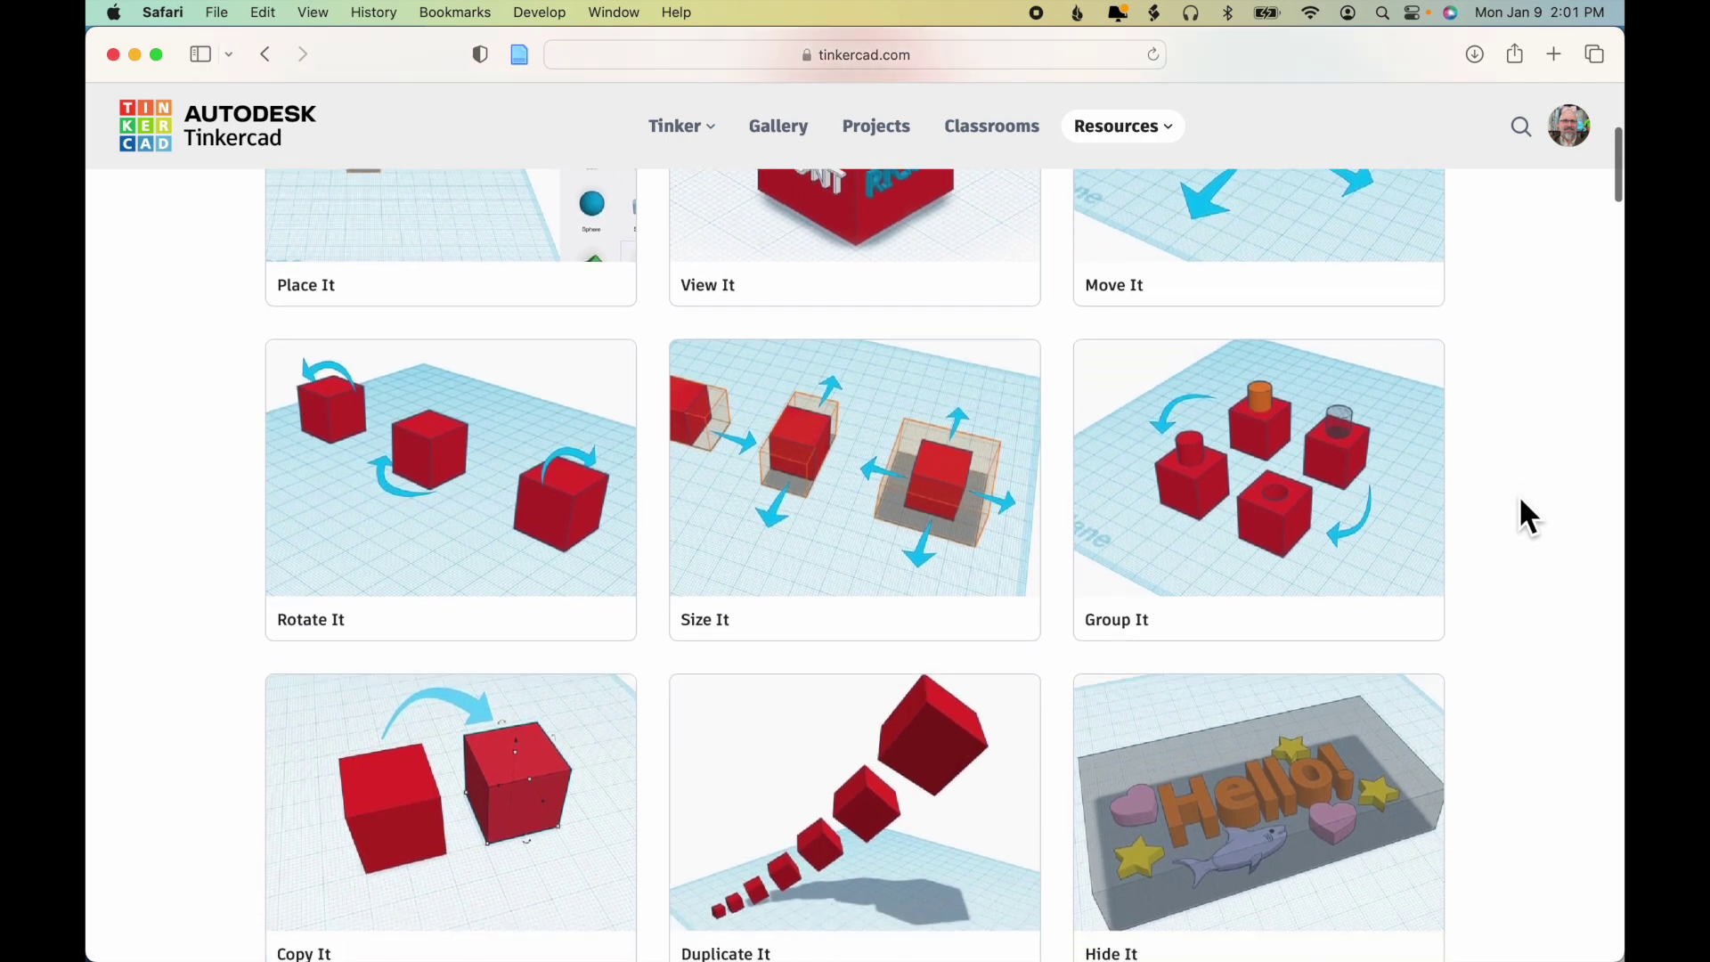
scroll(1520, 516, down, 3)
scroll(1519, 517, down, 4)
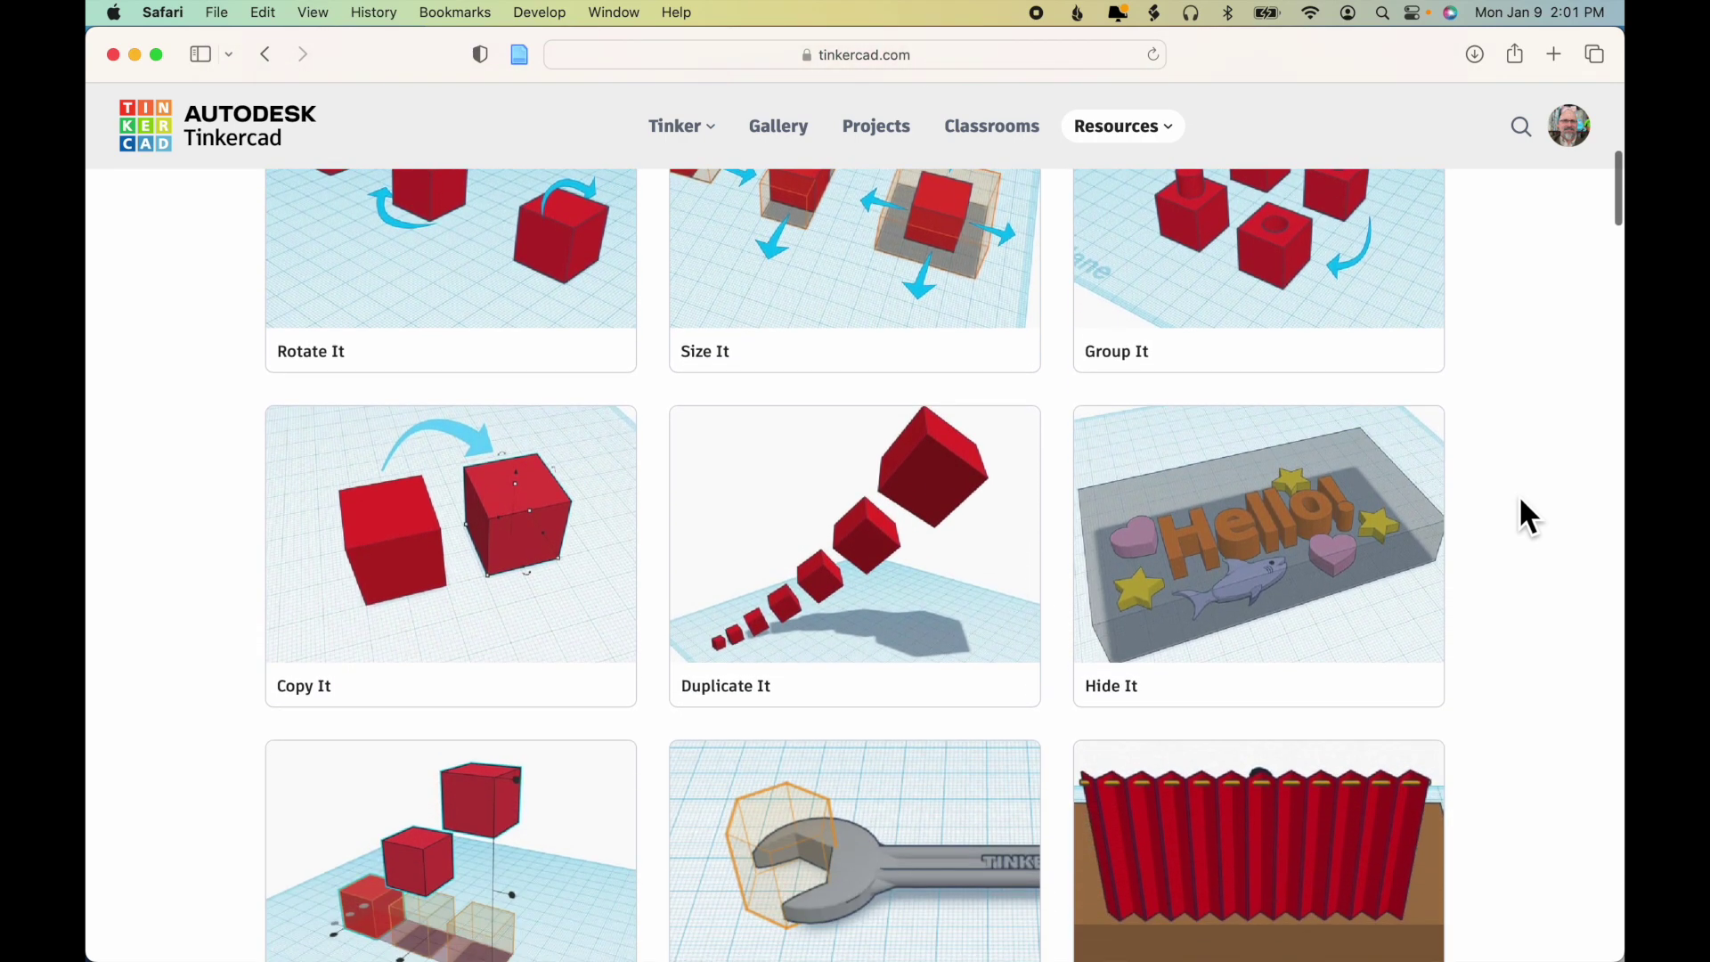
scroll(1519, 515, down, 7)
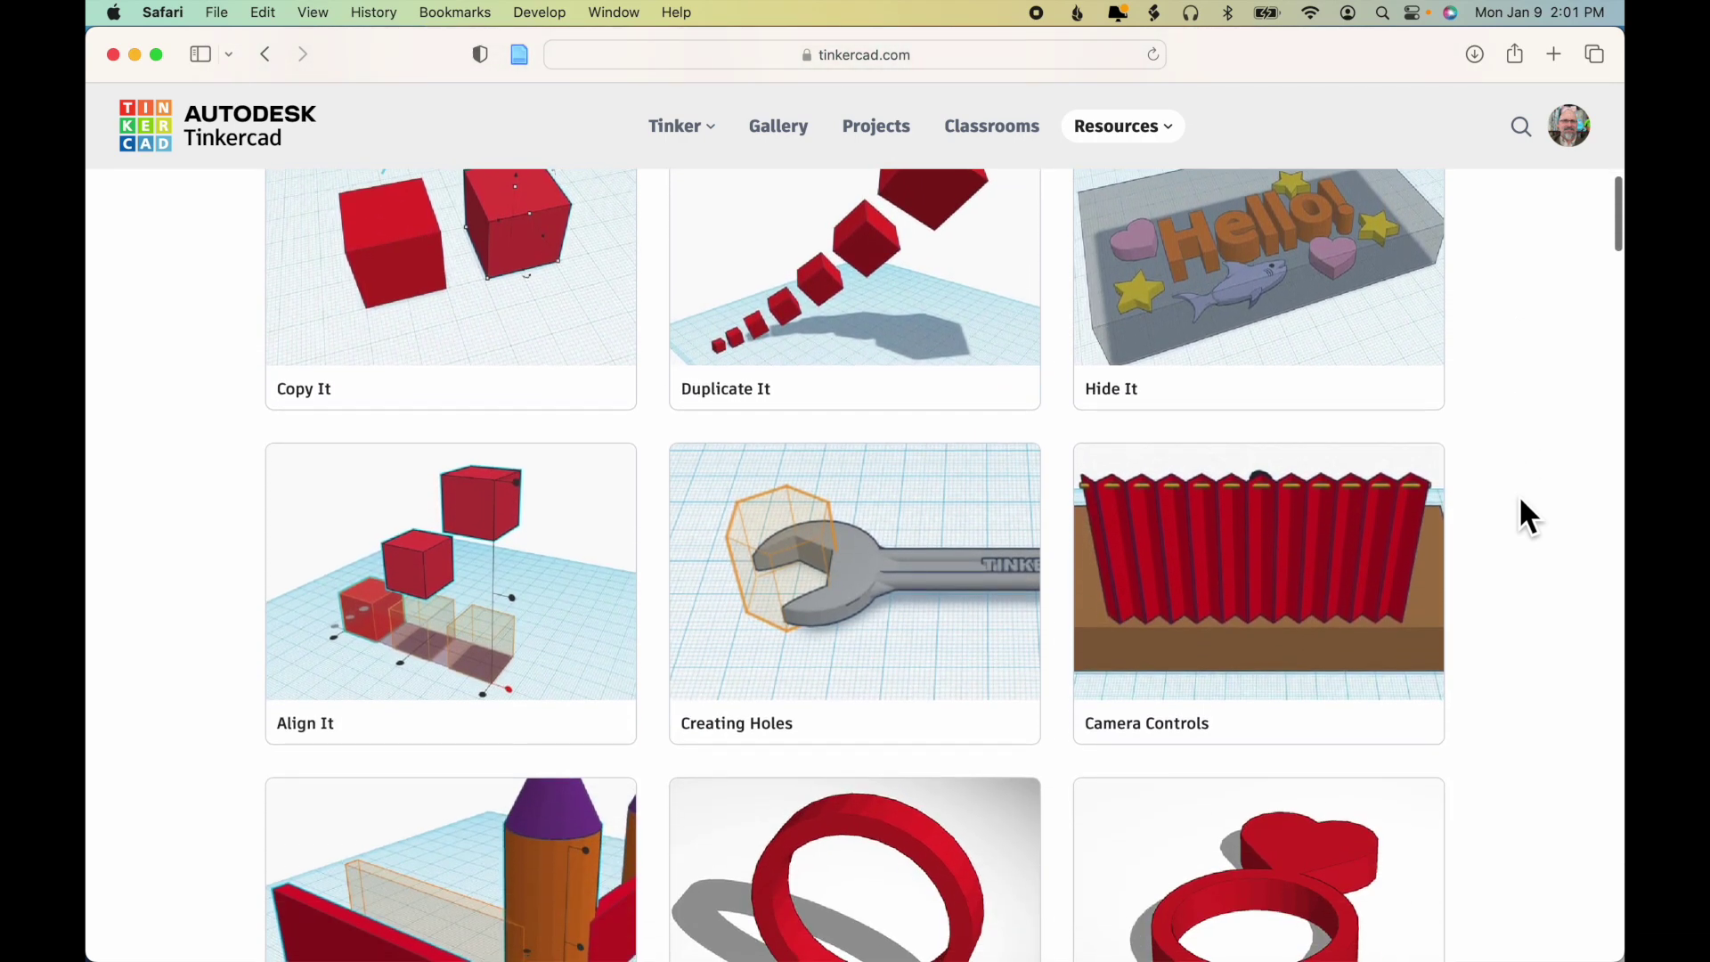
scroll(1520, 515, down, 6)
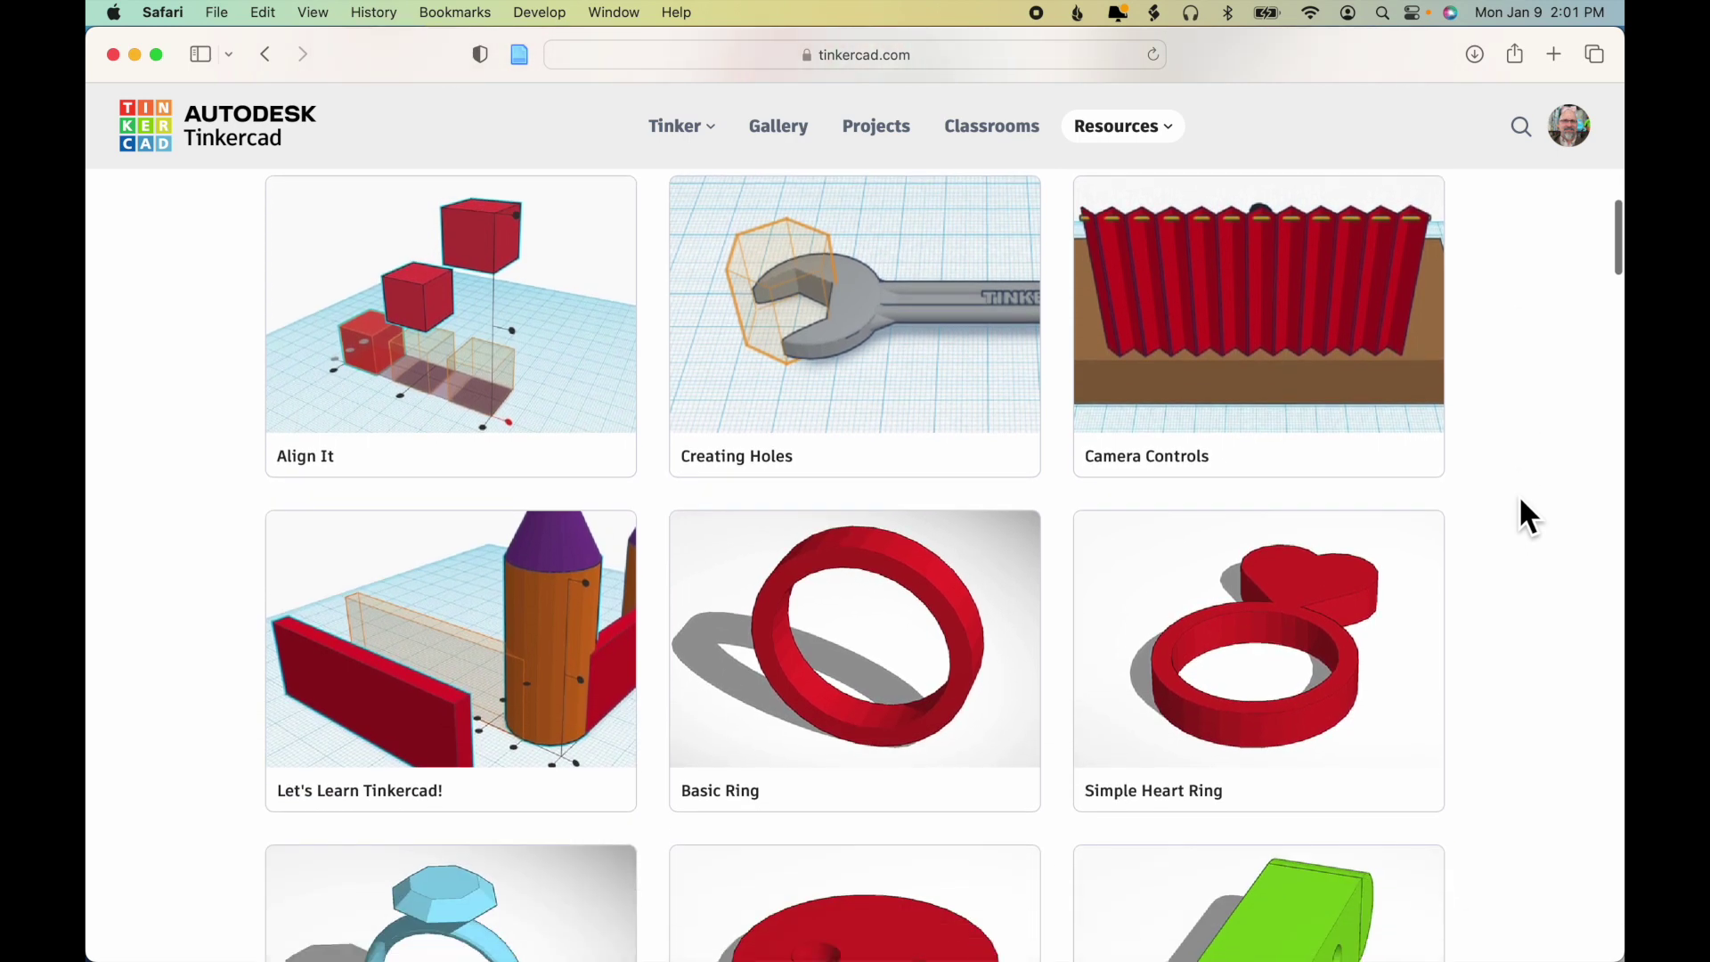
scroll(1520, 515, down, 1)
scroll(1520, 515, down, 1)
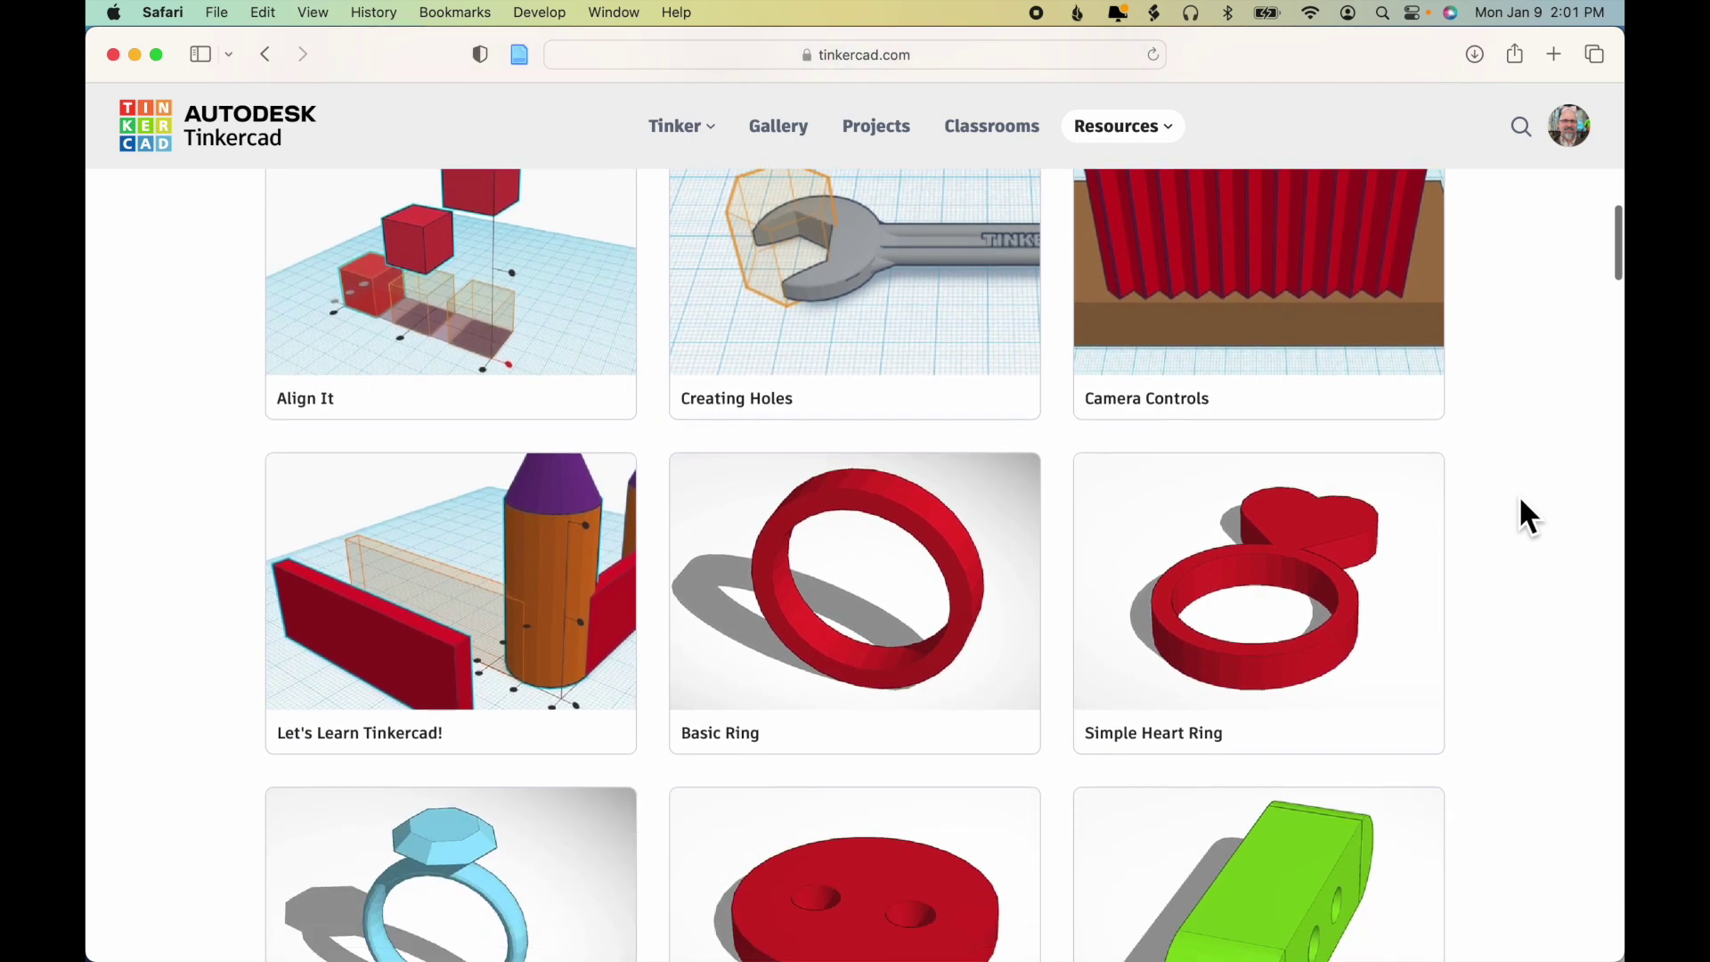
scroll(1519, 502, up, 9)
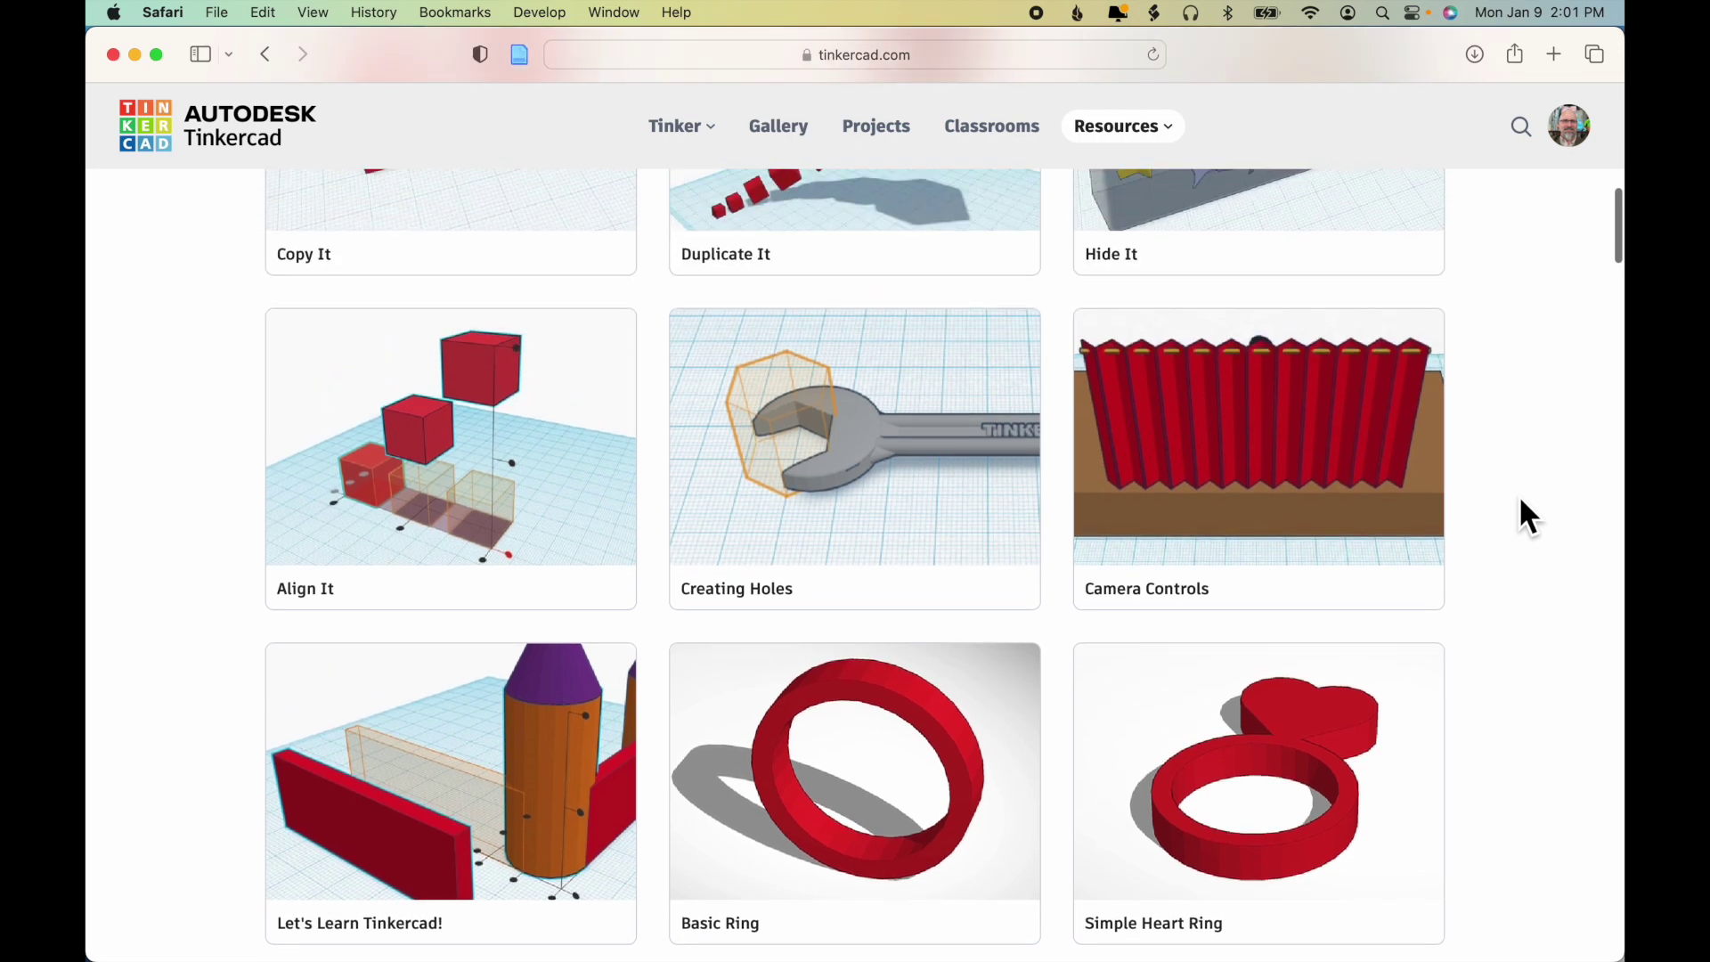
scroll(1519, 502, up, 6)
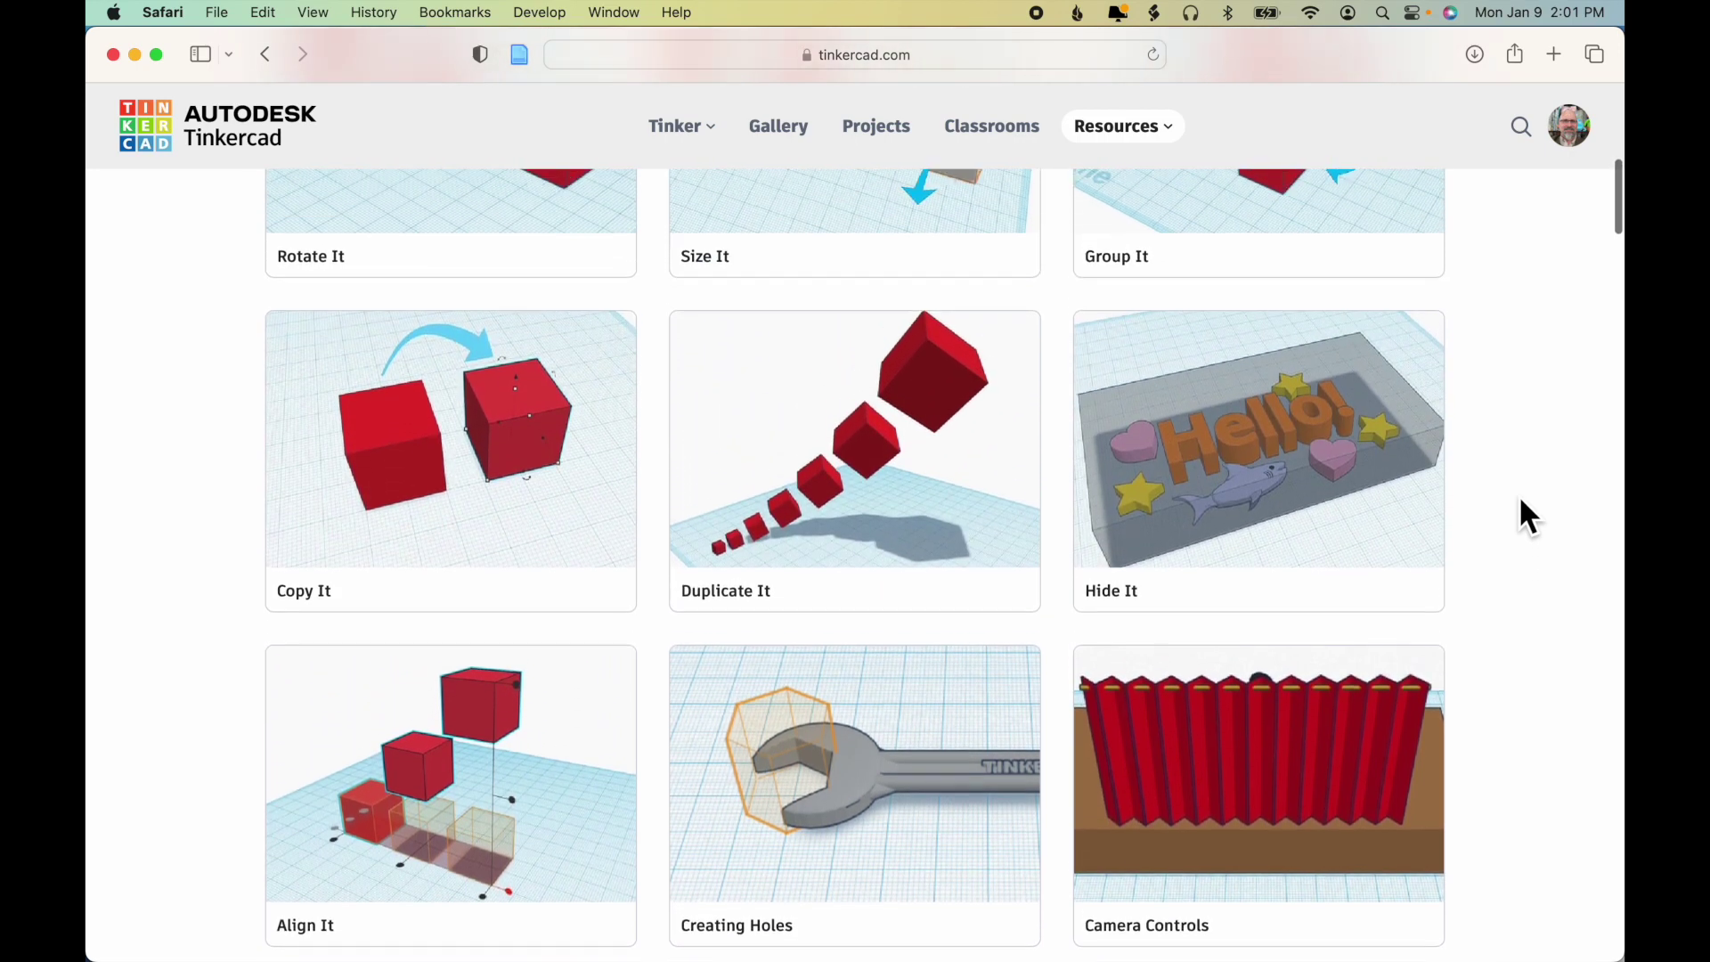
scroll(1522, 501, up, 11)
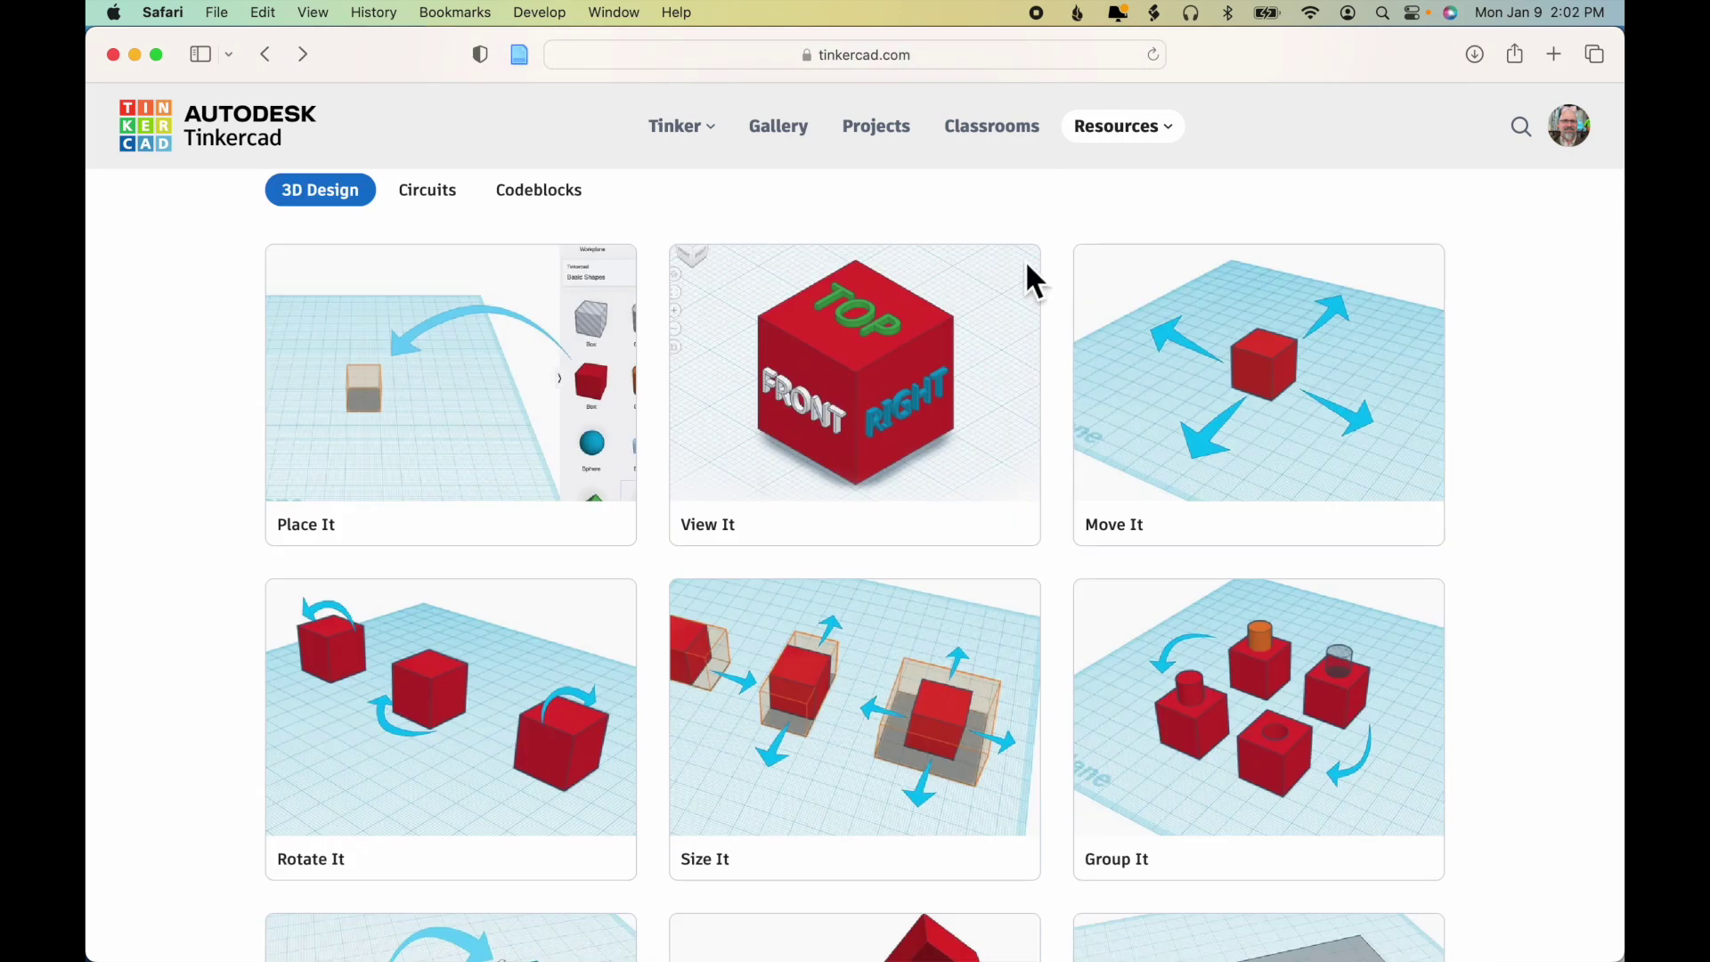
- Open the Place It tutorial, start lesson 1, then save and return to the dashboard
click(448, 399)
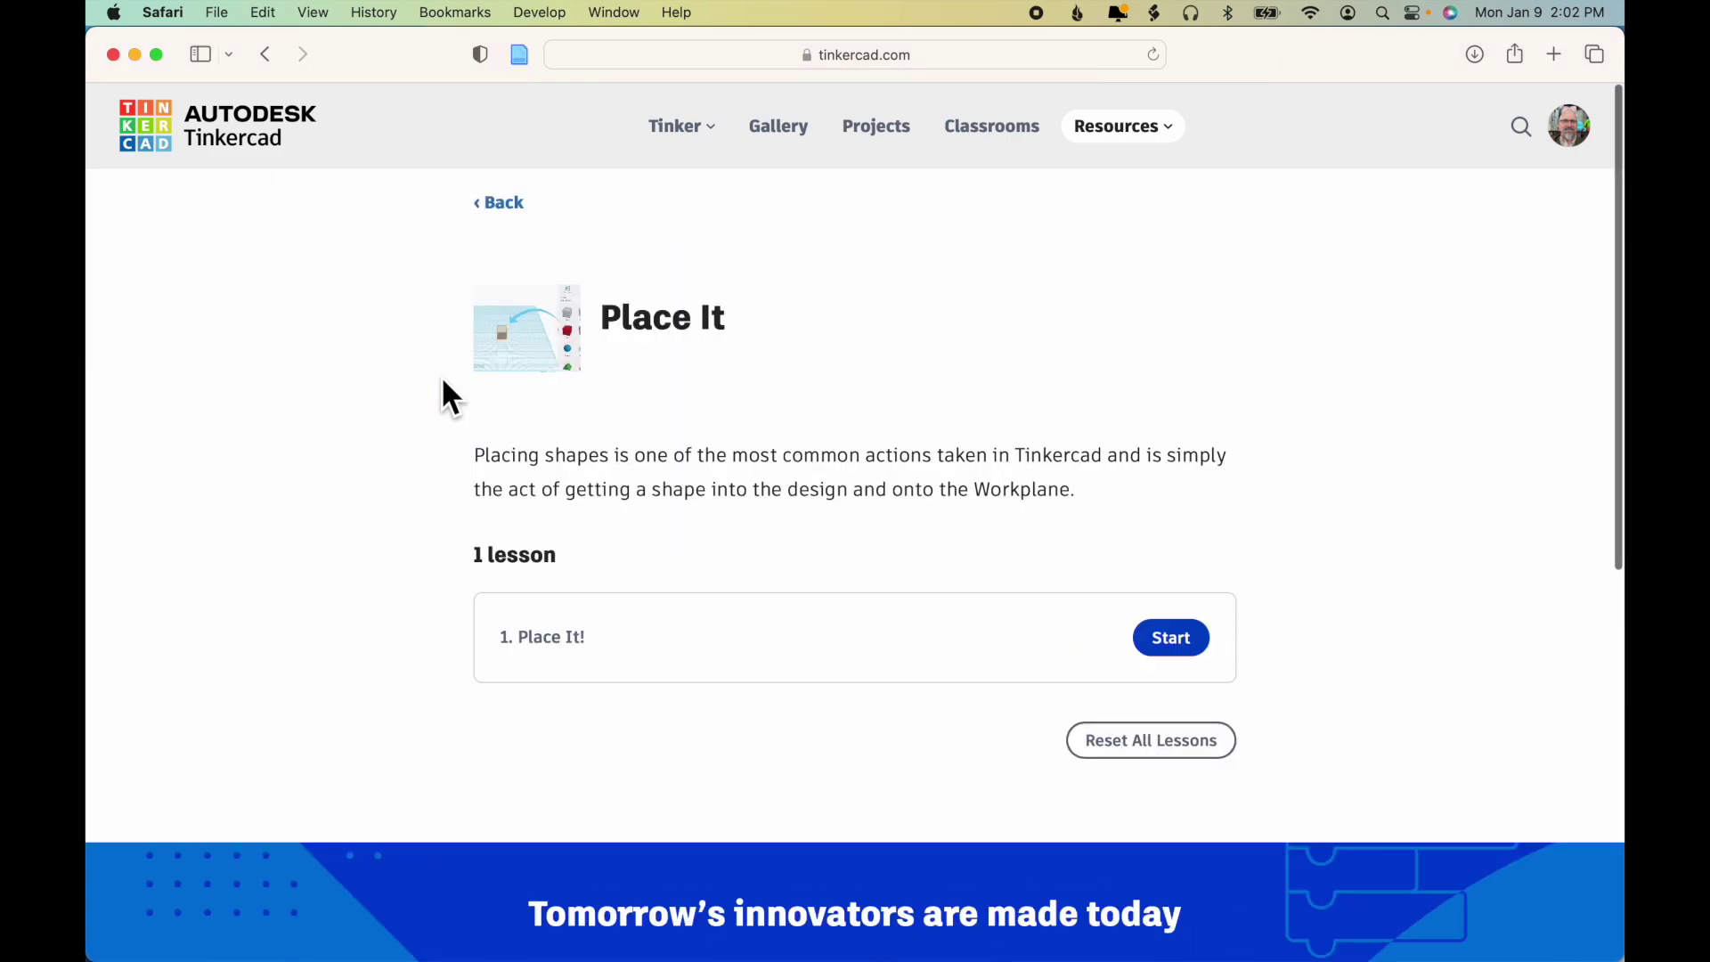
click(1180, 643)
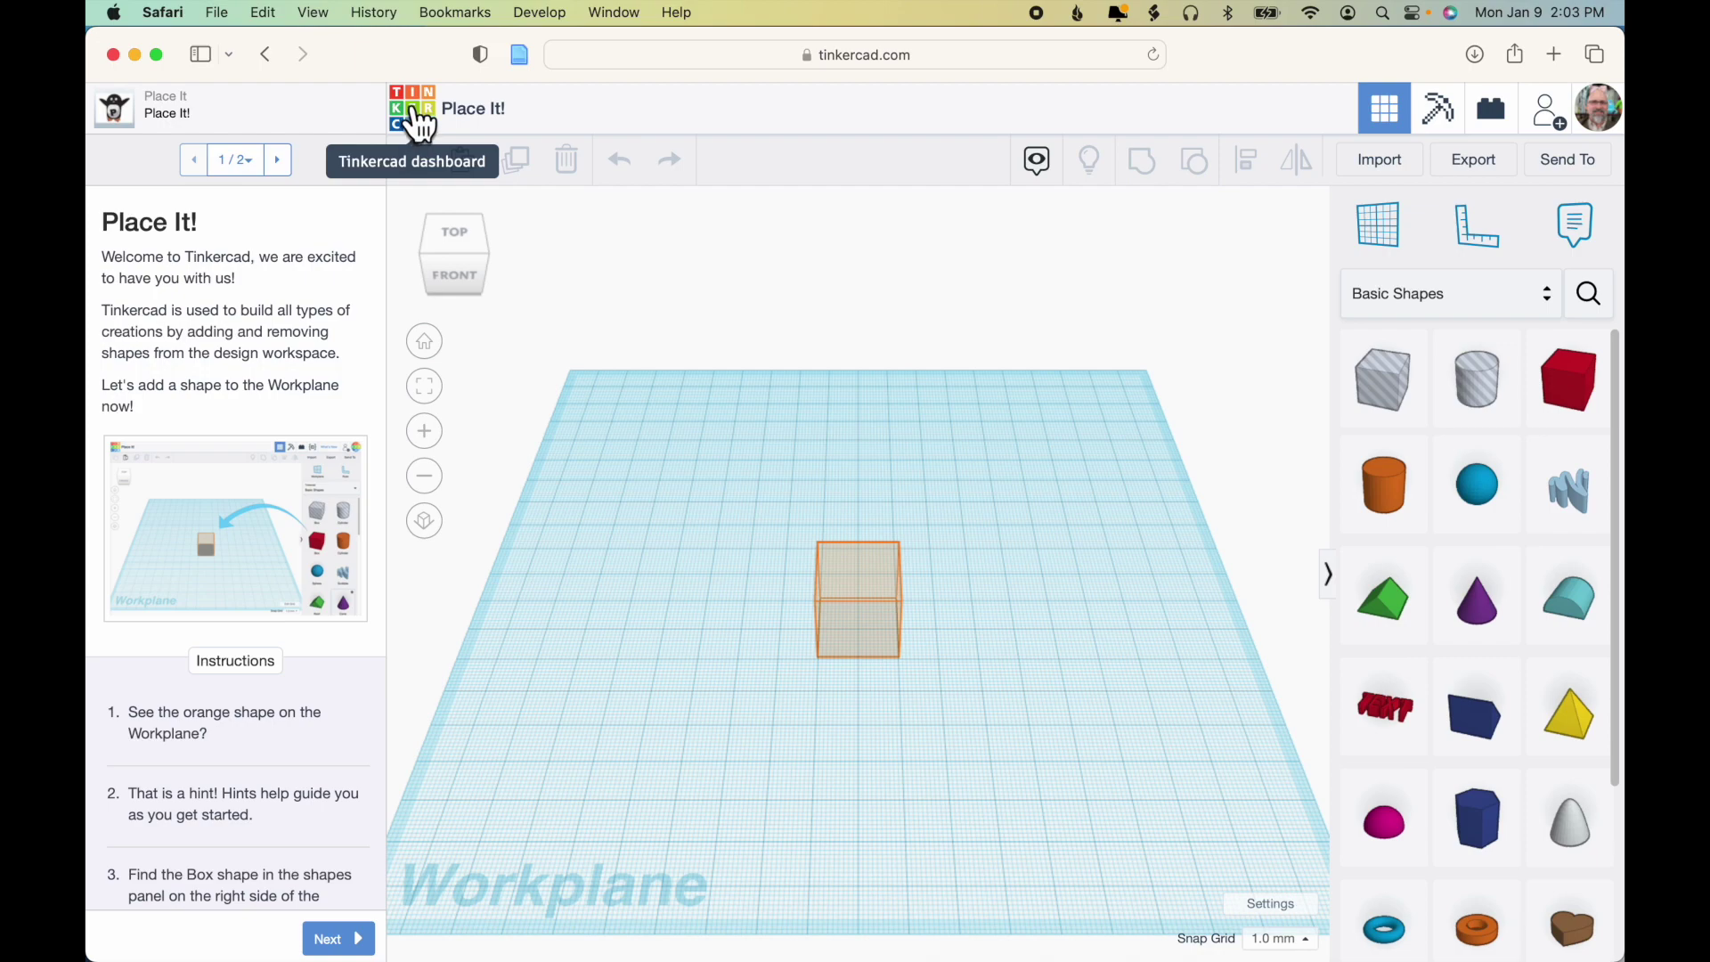
click(417, 122)
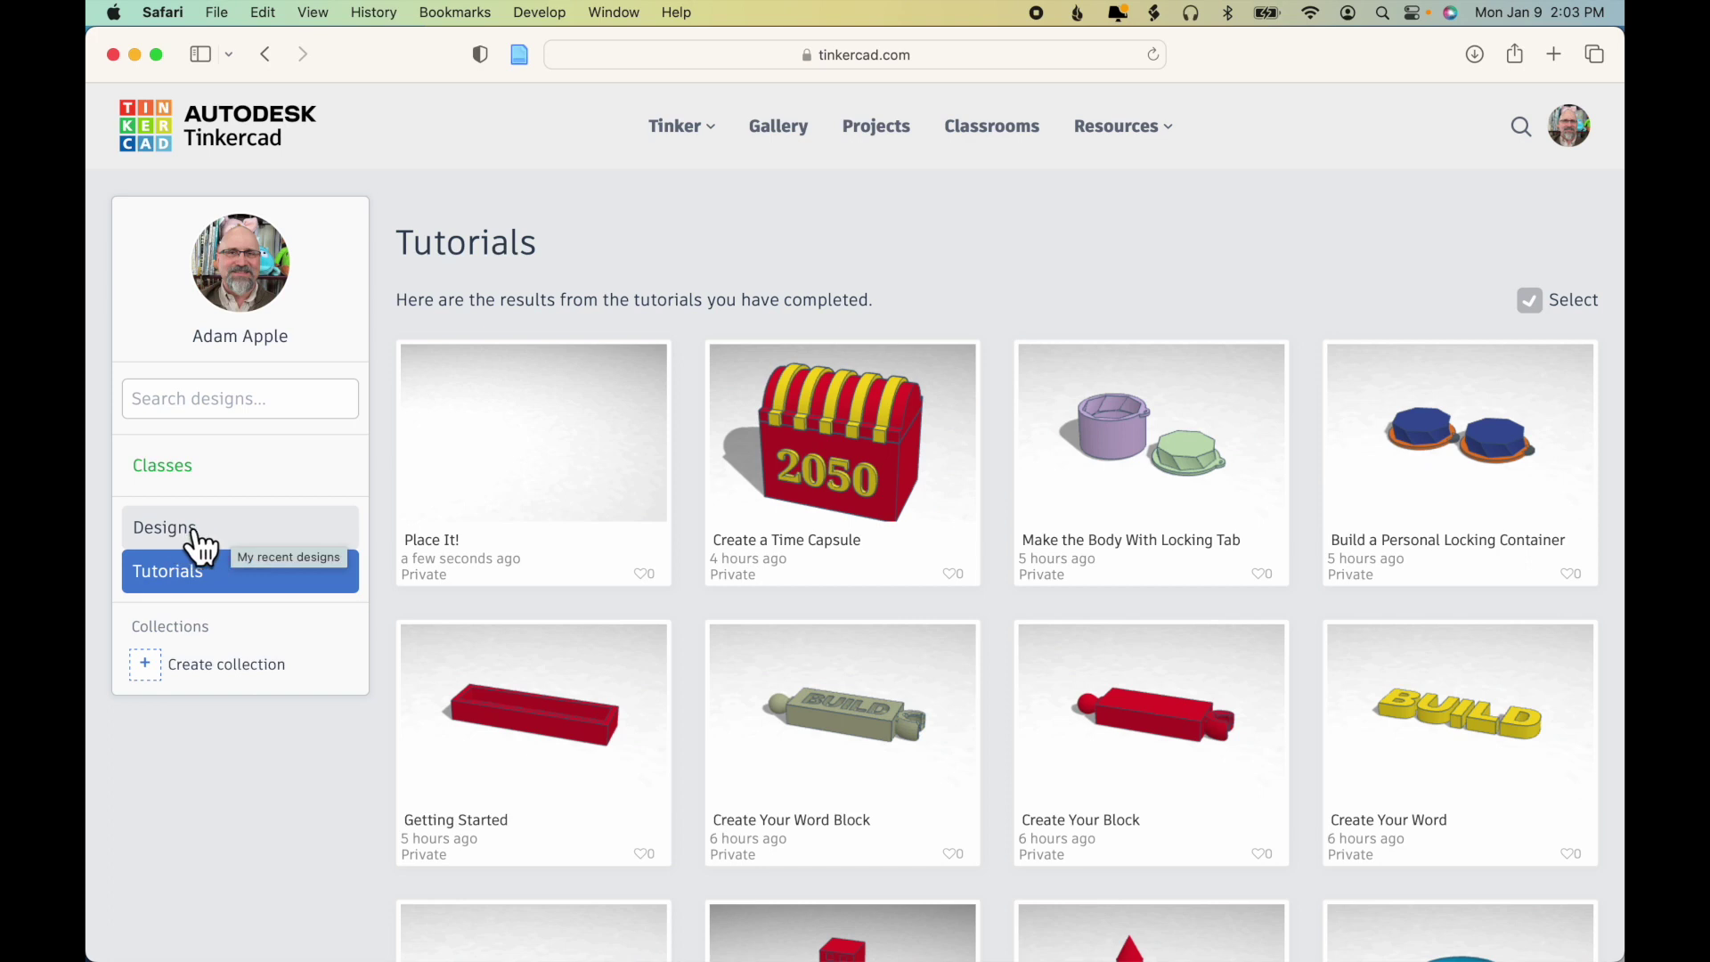
- Check the Designs list, then return to Tutorials where Place It! is listed first
click(198, 545)
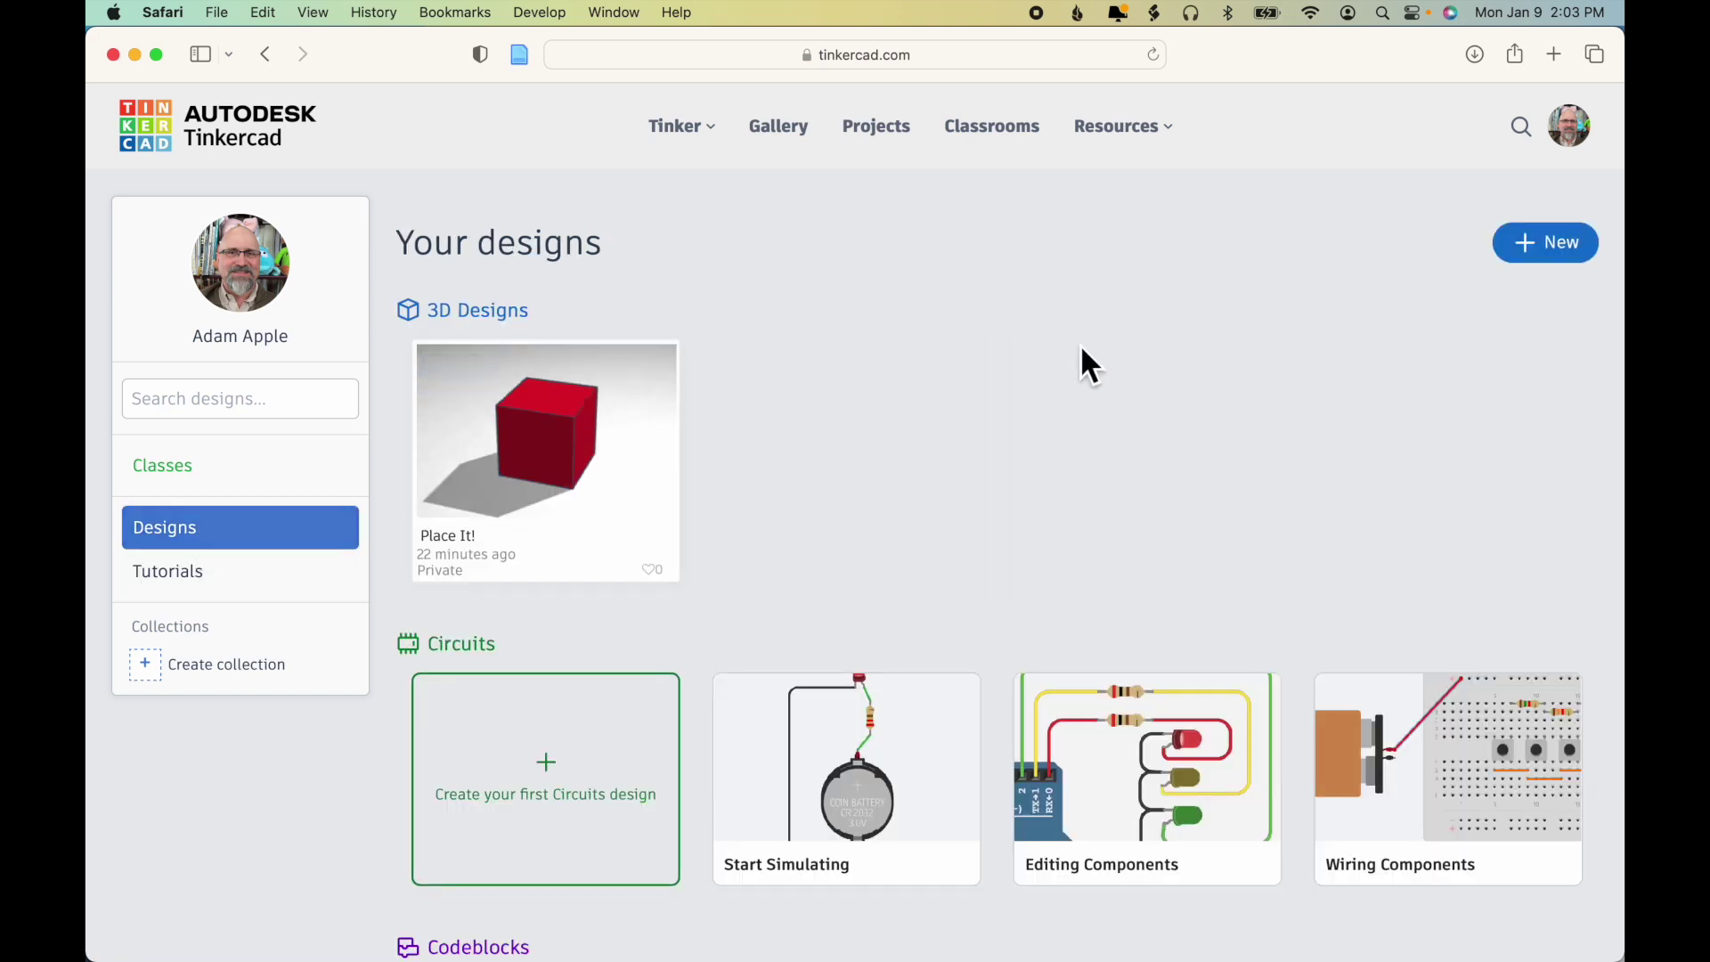
mouse_move(553, 450)
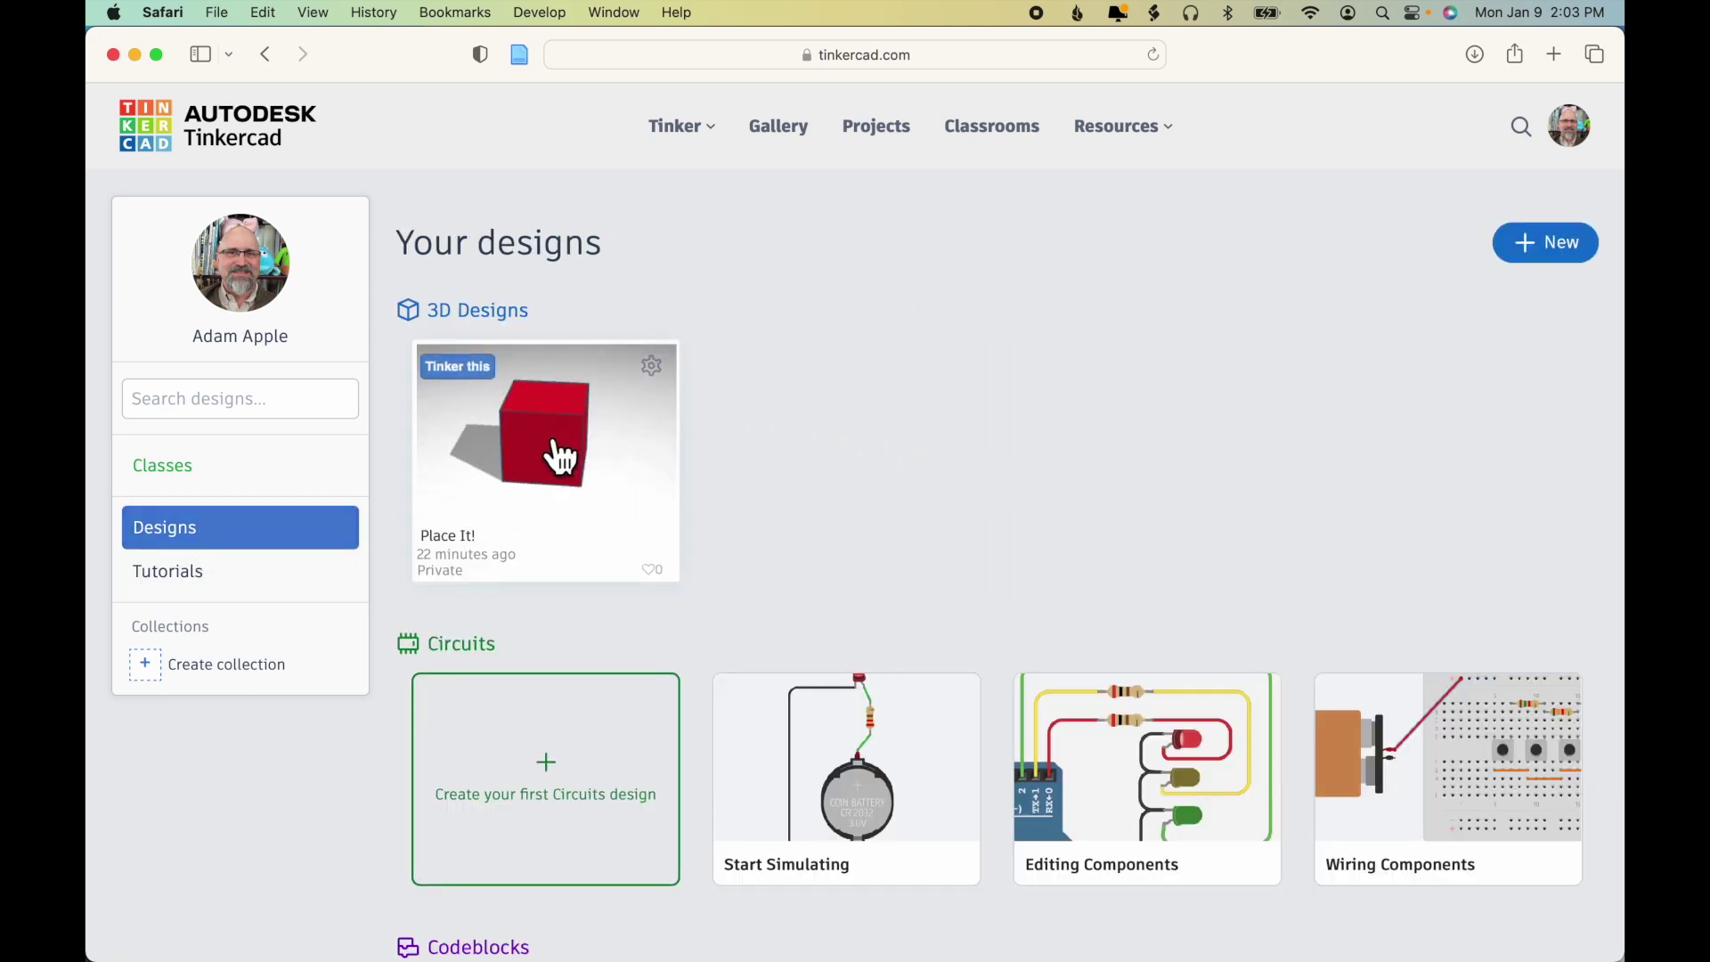
click(237, 572)
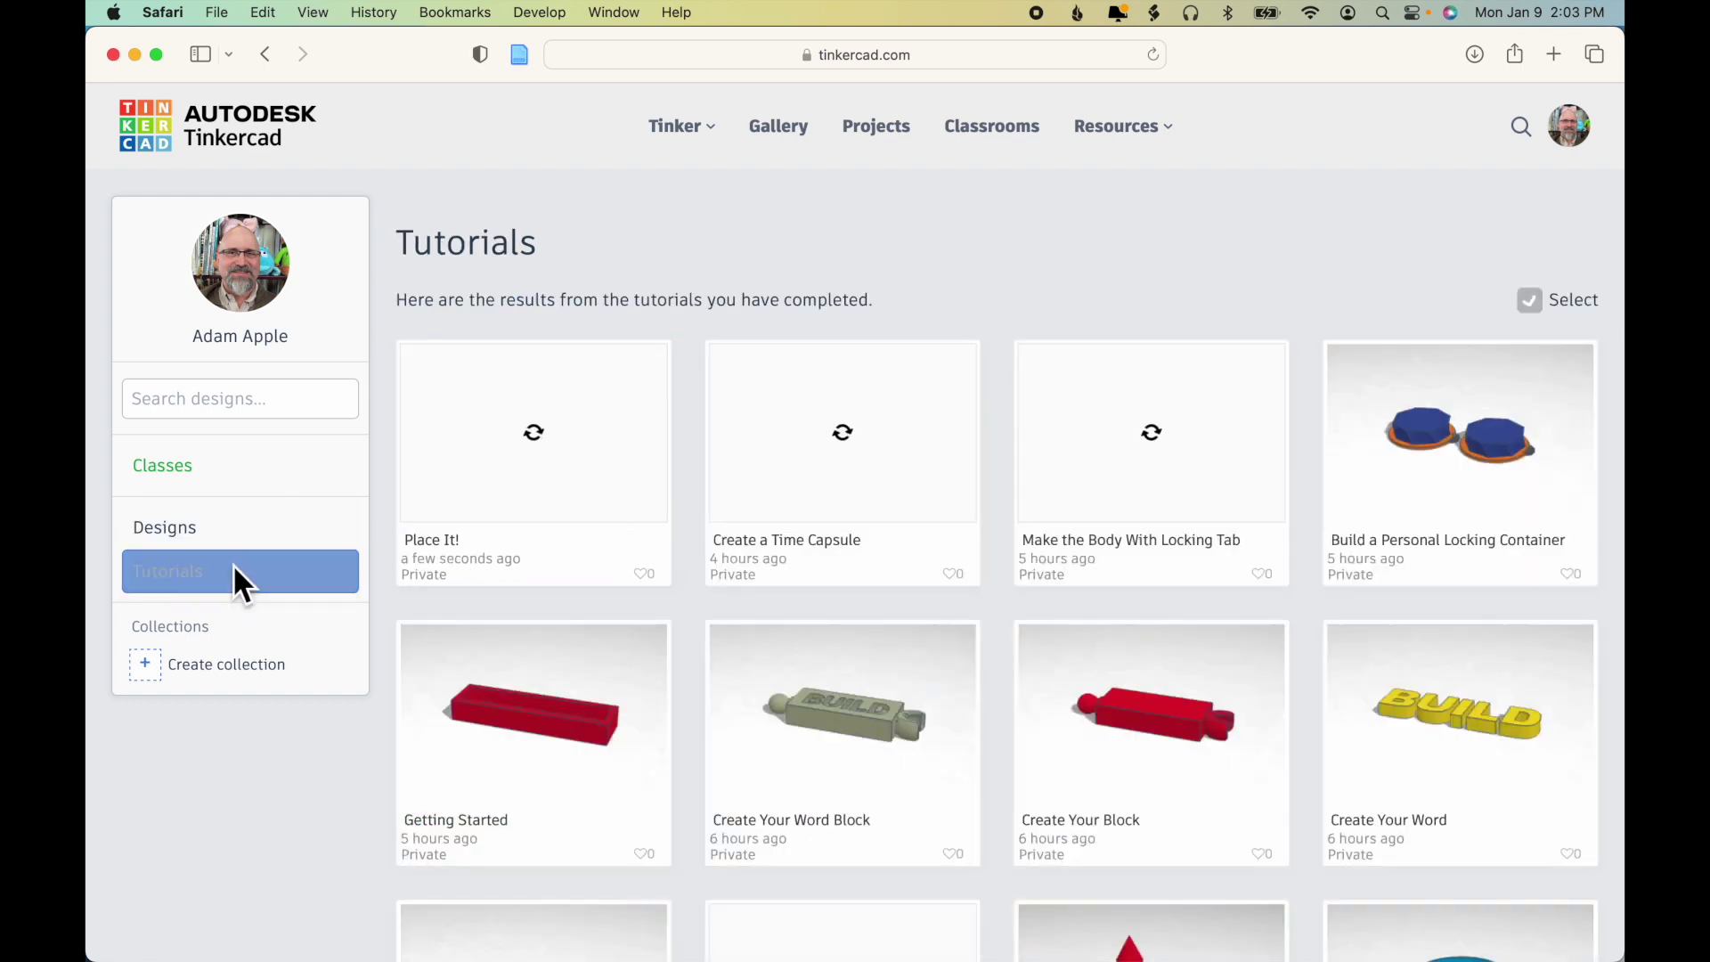
mouse_move(517, 455)
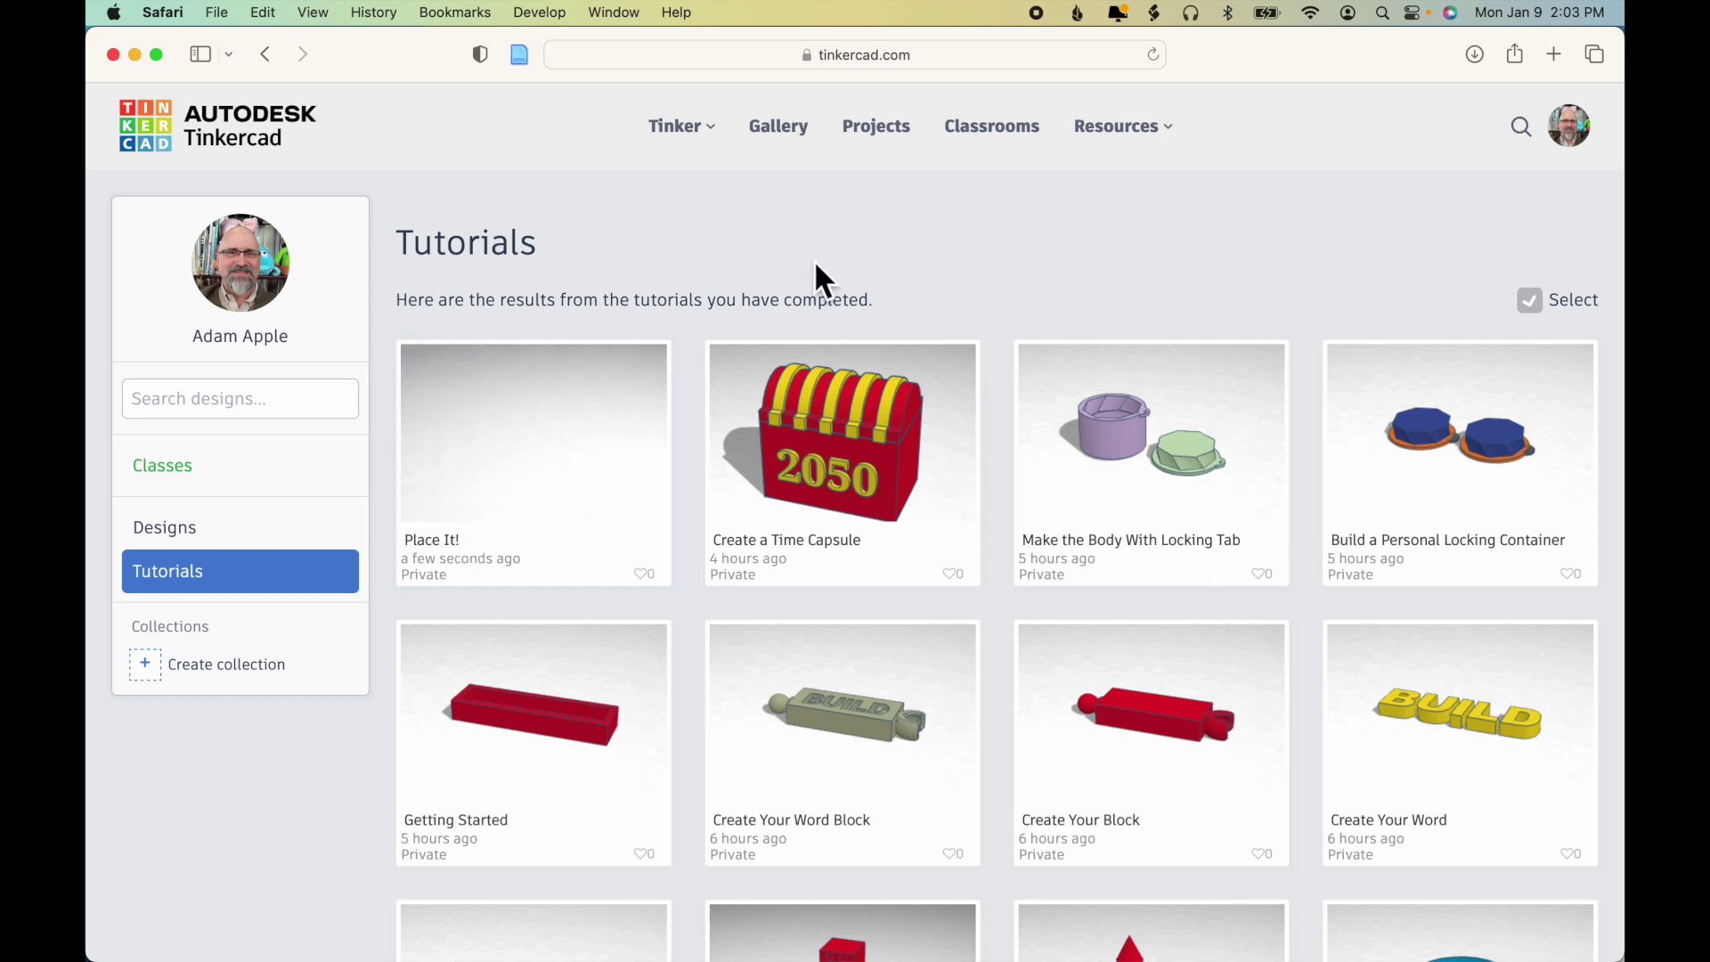
click(1128, 138)
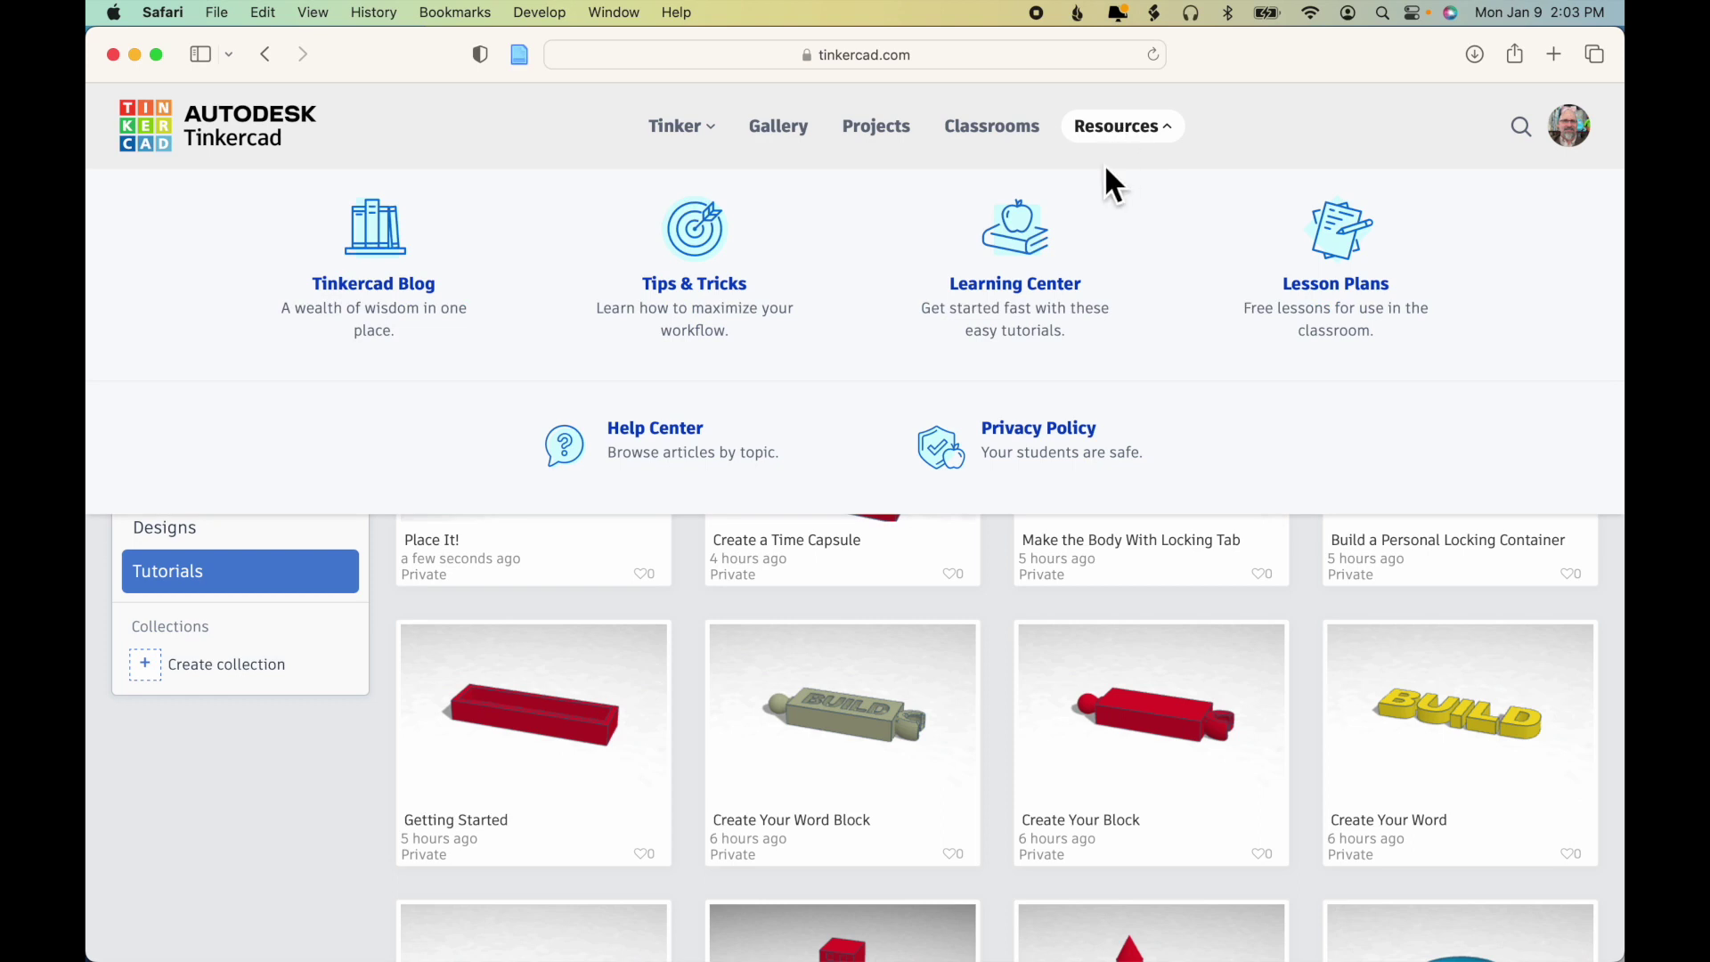
- Reopen the Place It tutorial from the full 3D Design list and resume its lesson
click(1032, 239)
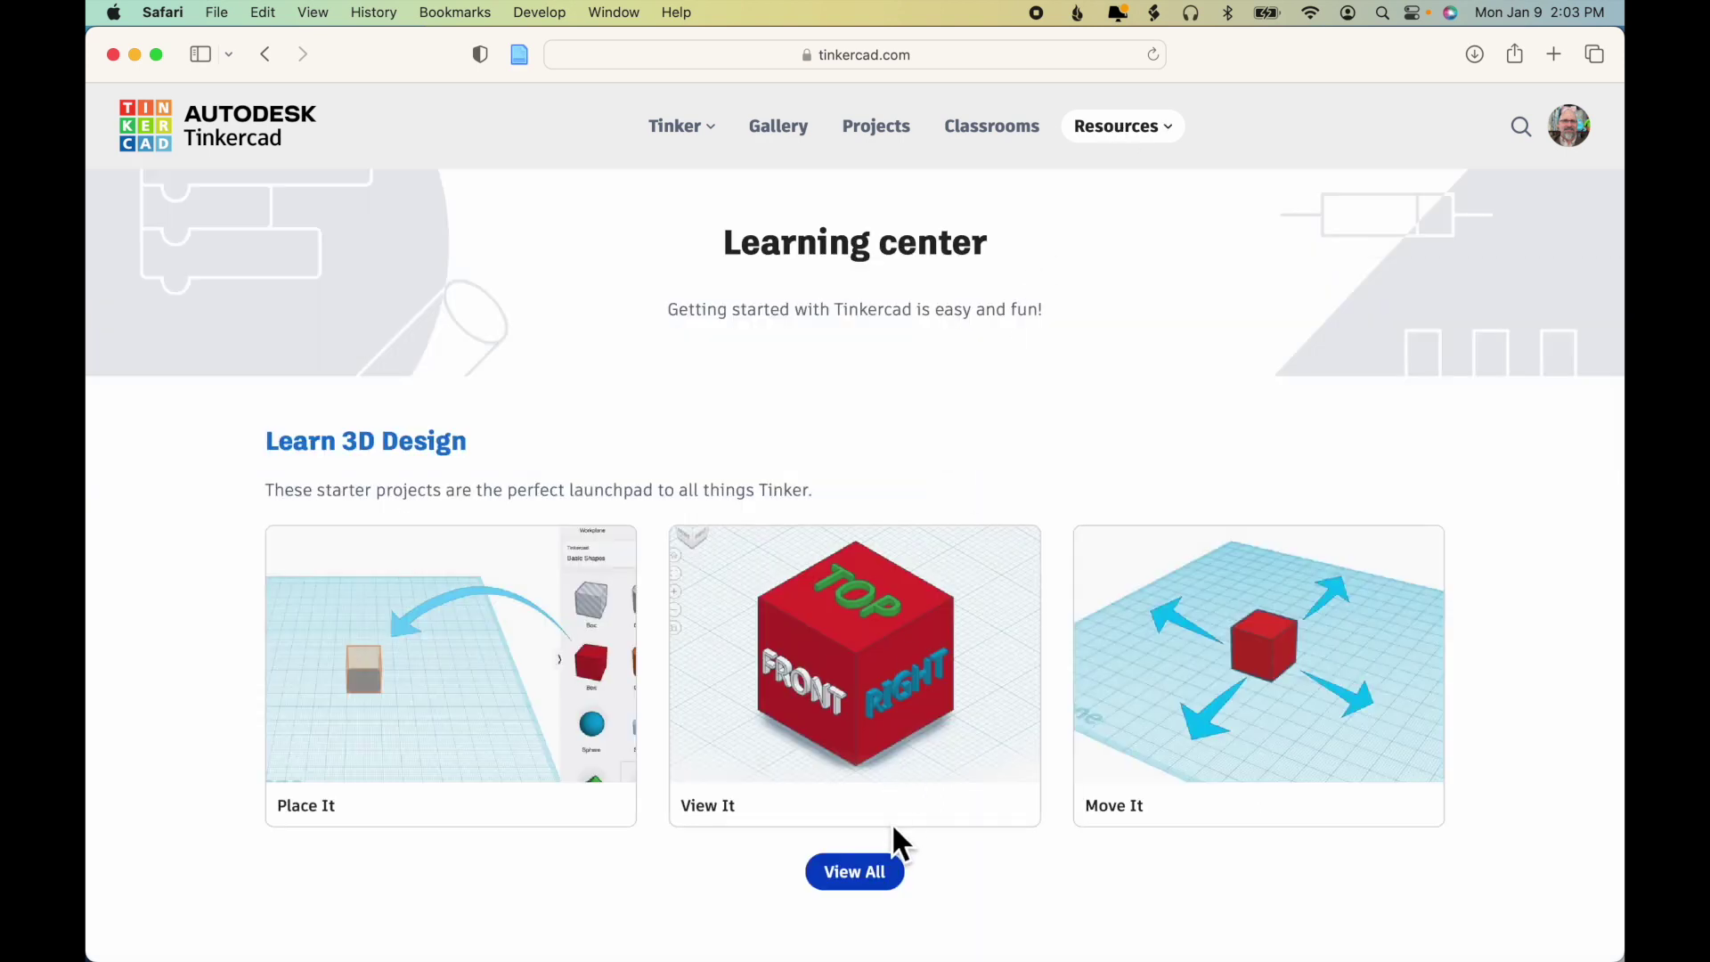
click(882, 872)
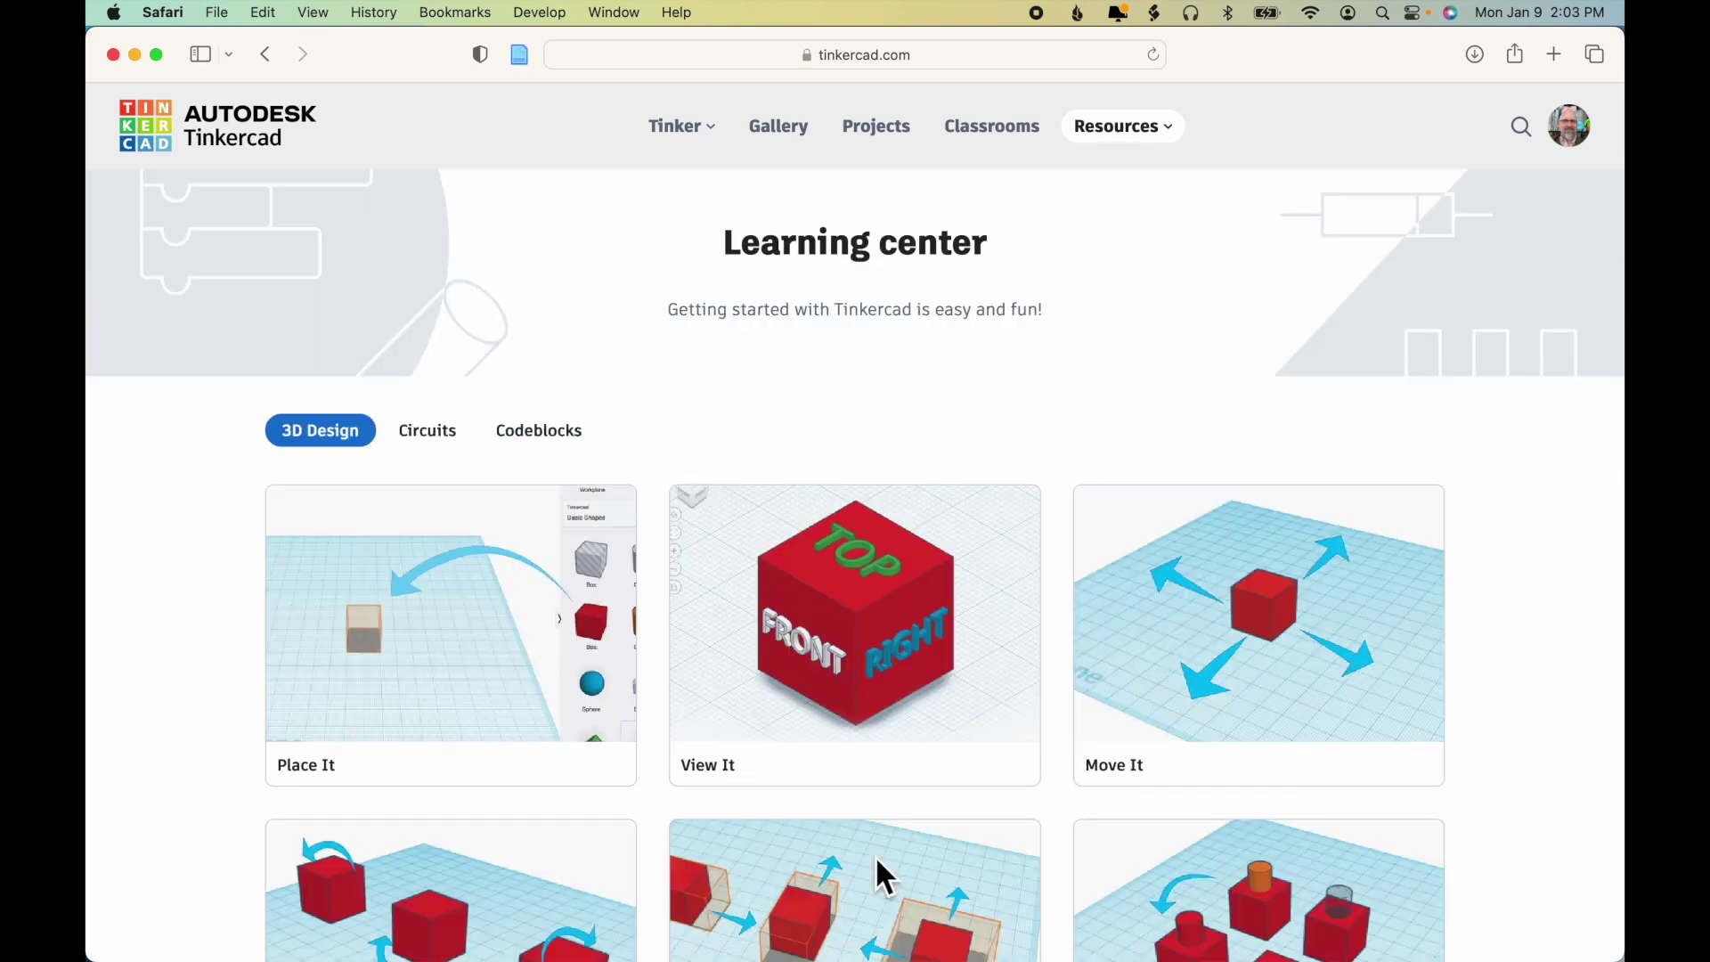
click(409, 637)
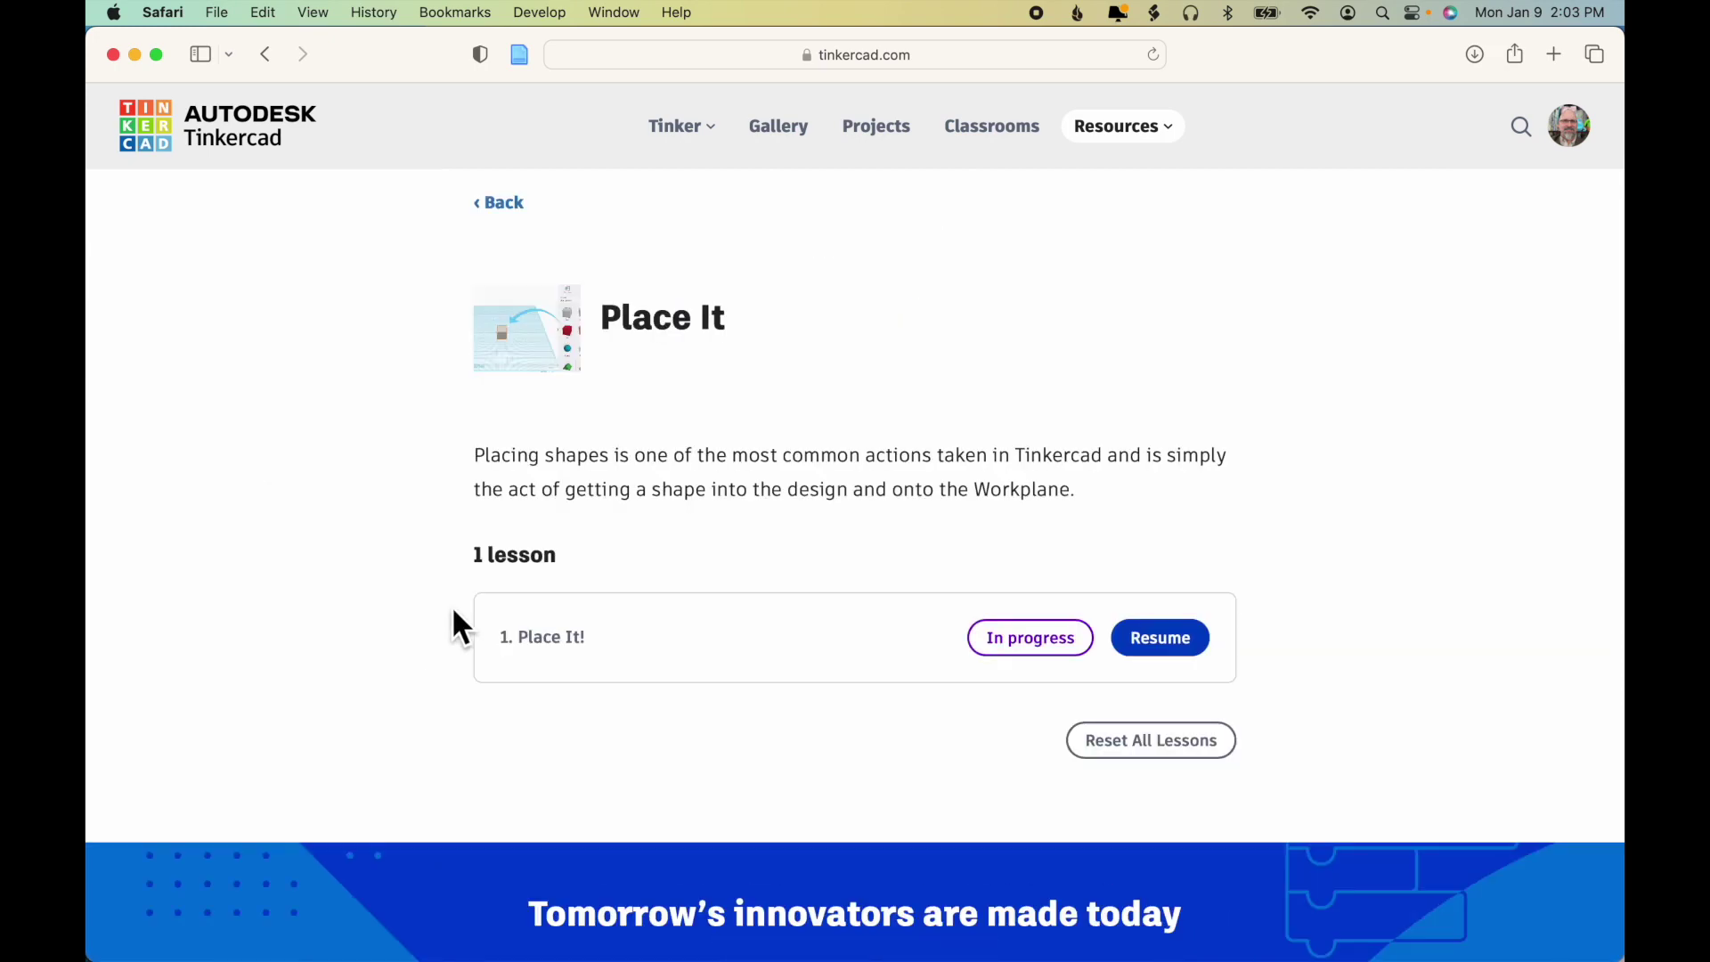
click(1169, 643)
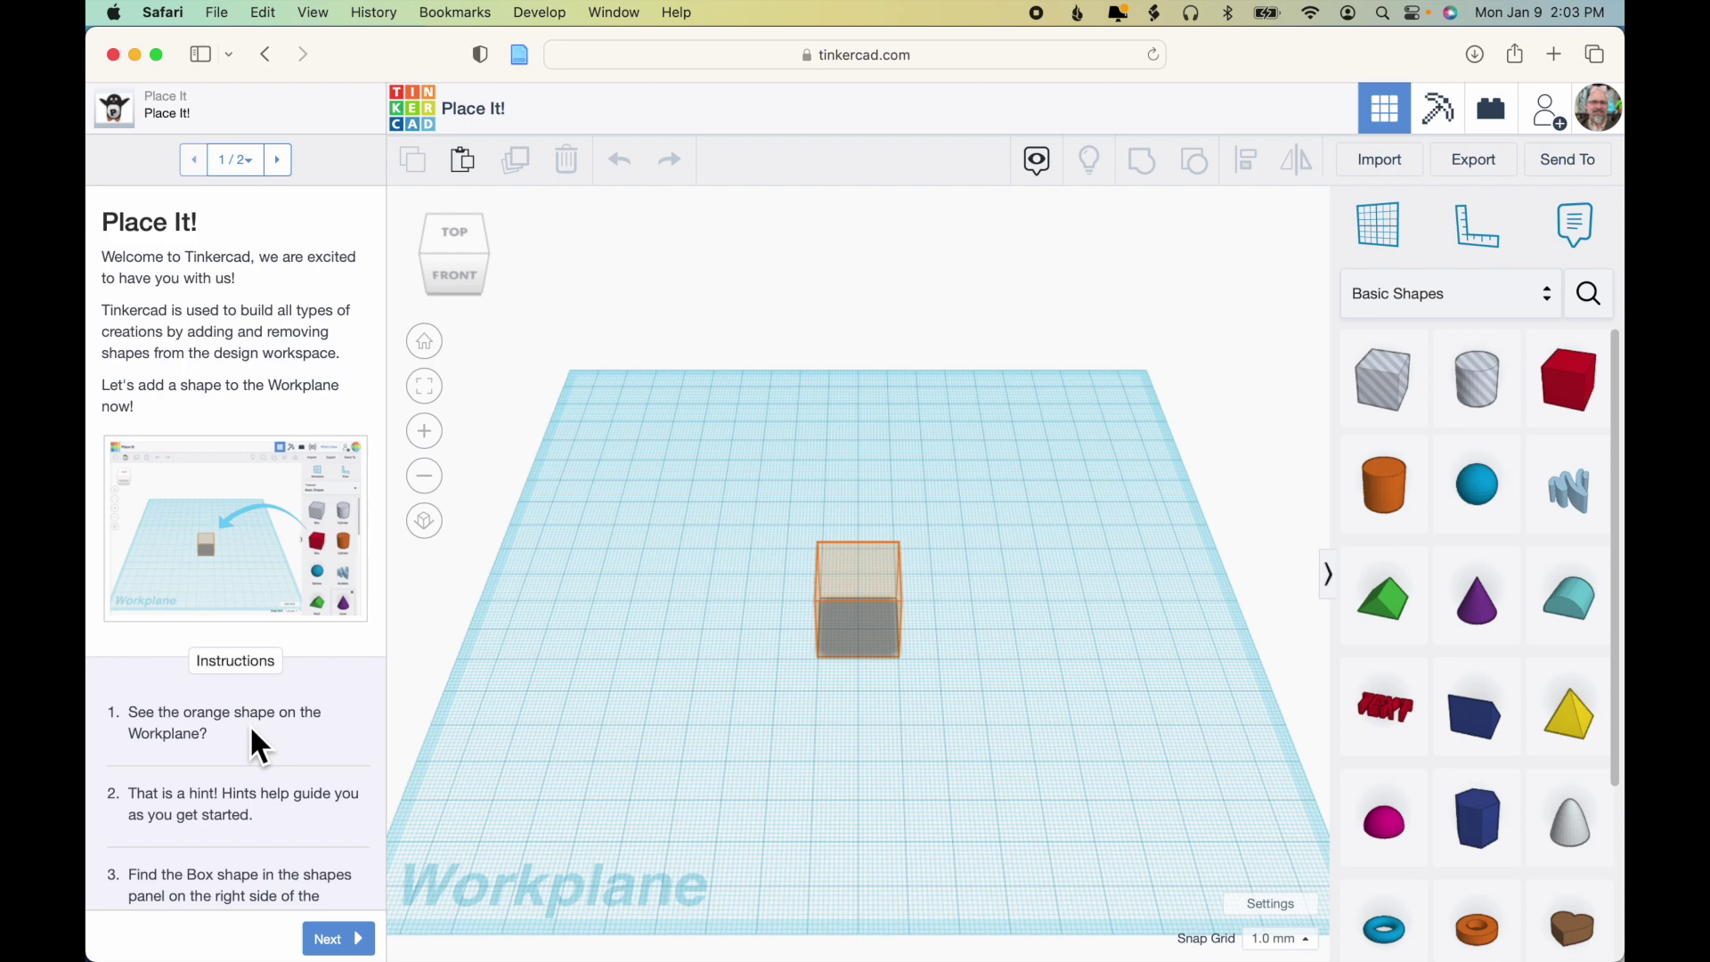
- Read the five Place It! instructions and view the orange hint box at an angle
scroll(251, 730, down, 5)
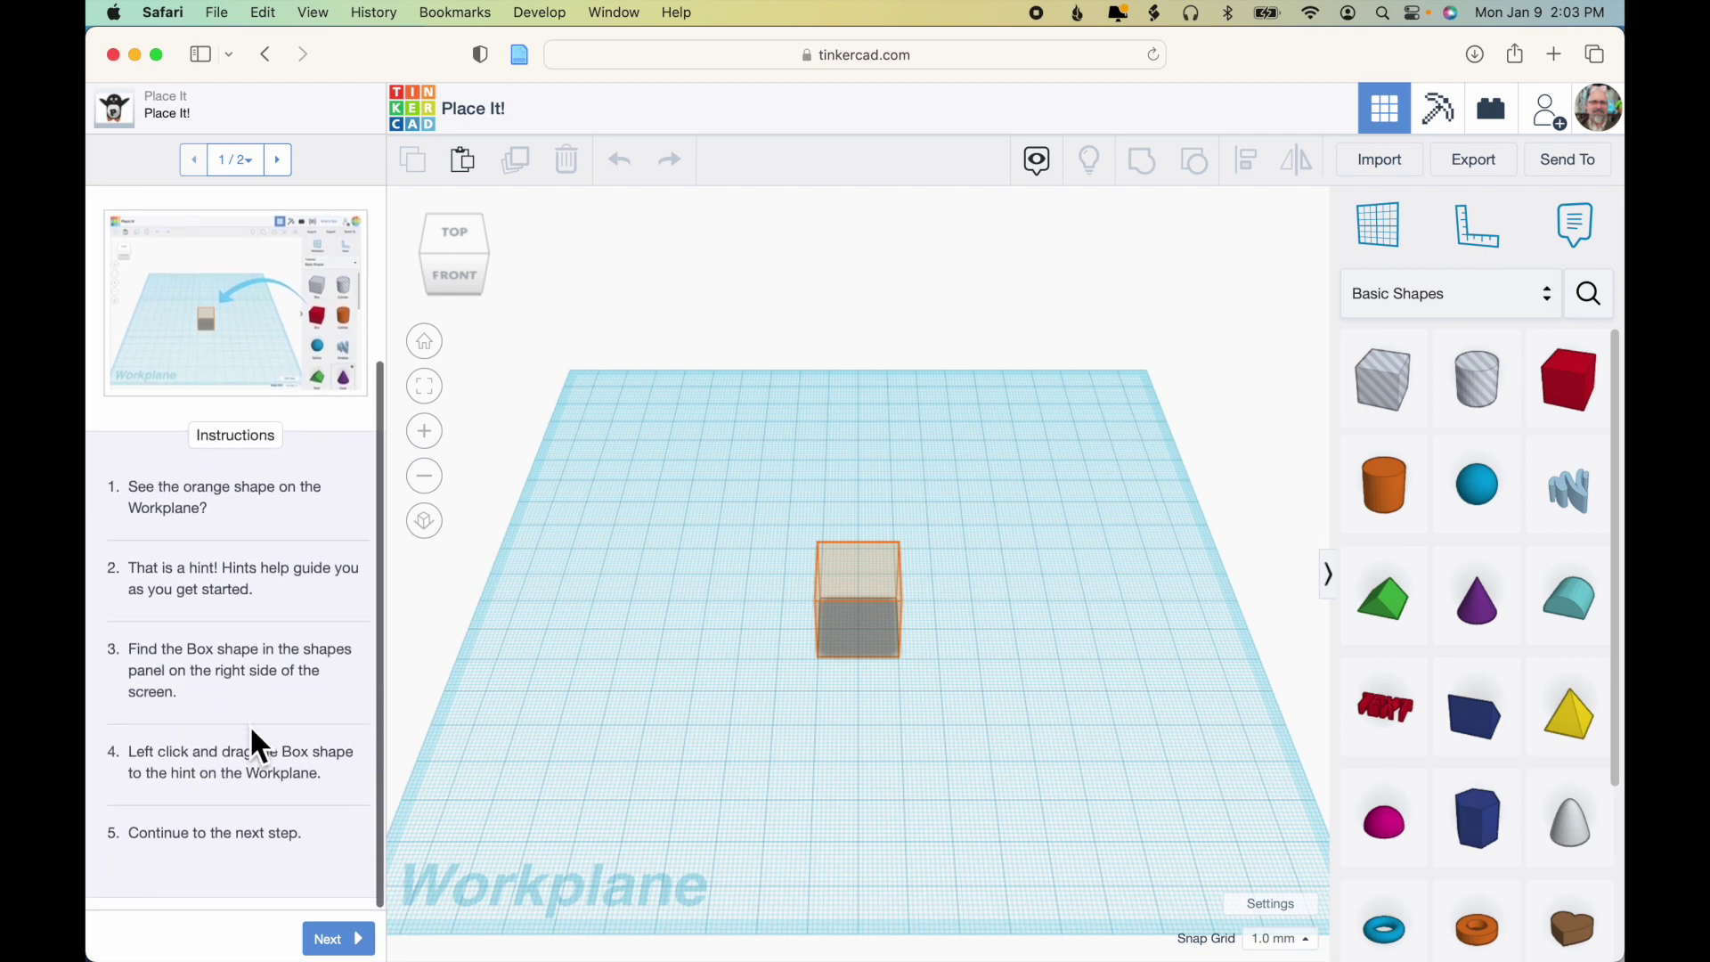
scroll(249, 725, up, 5)
scroll(249, 724, down, 5)
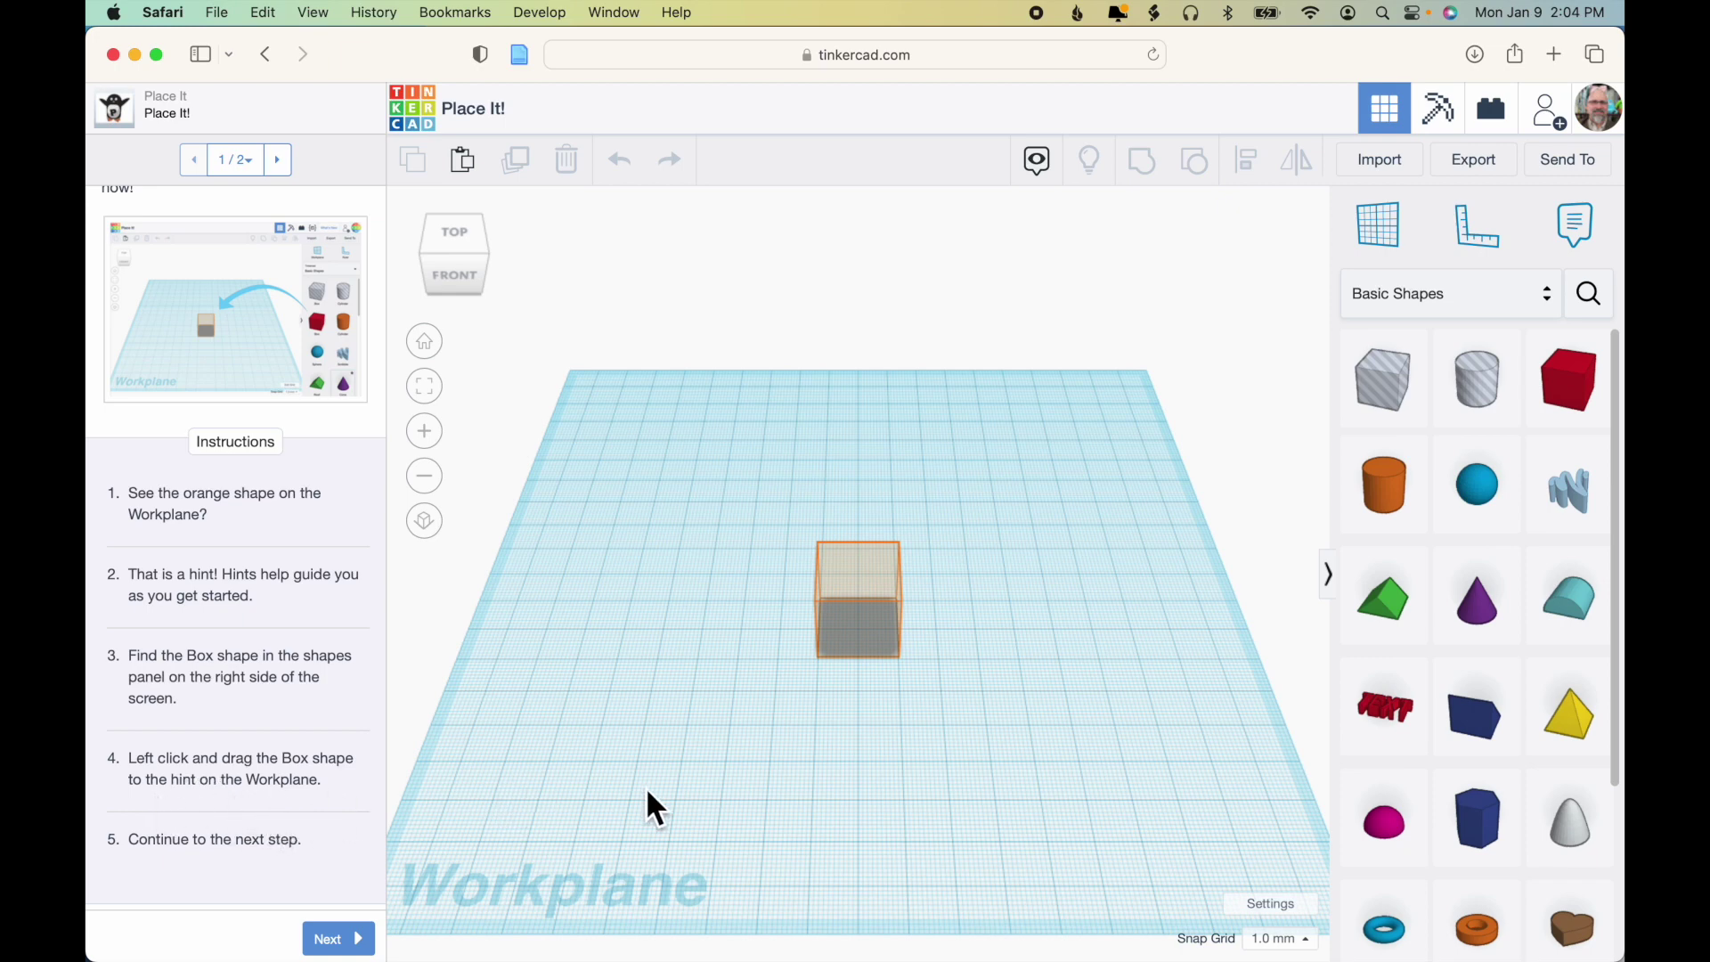
right_drag(896, 775, 989, 726)
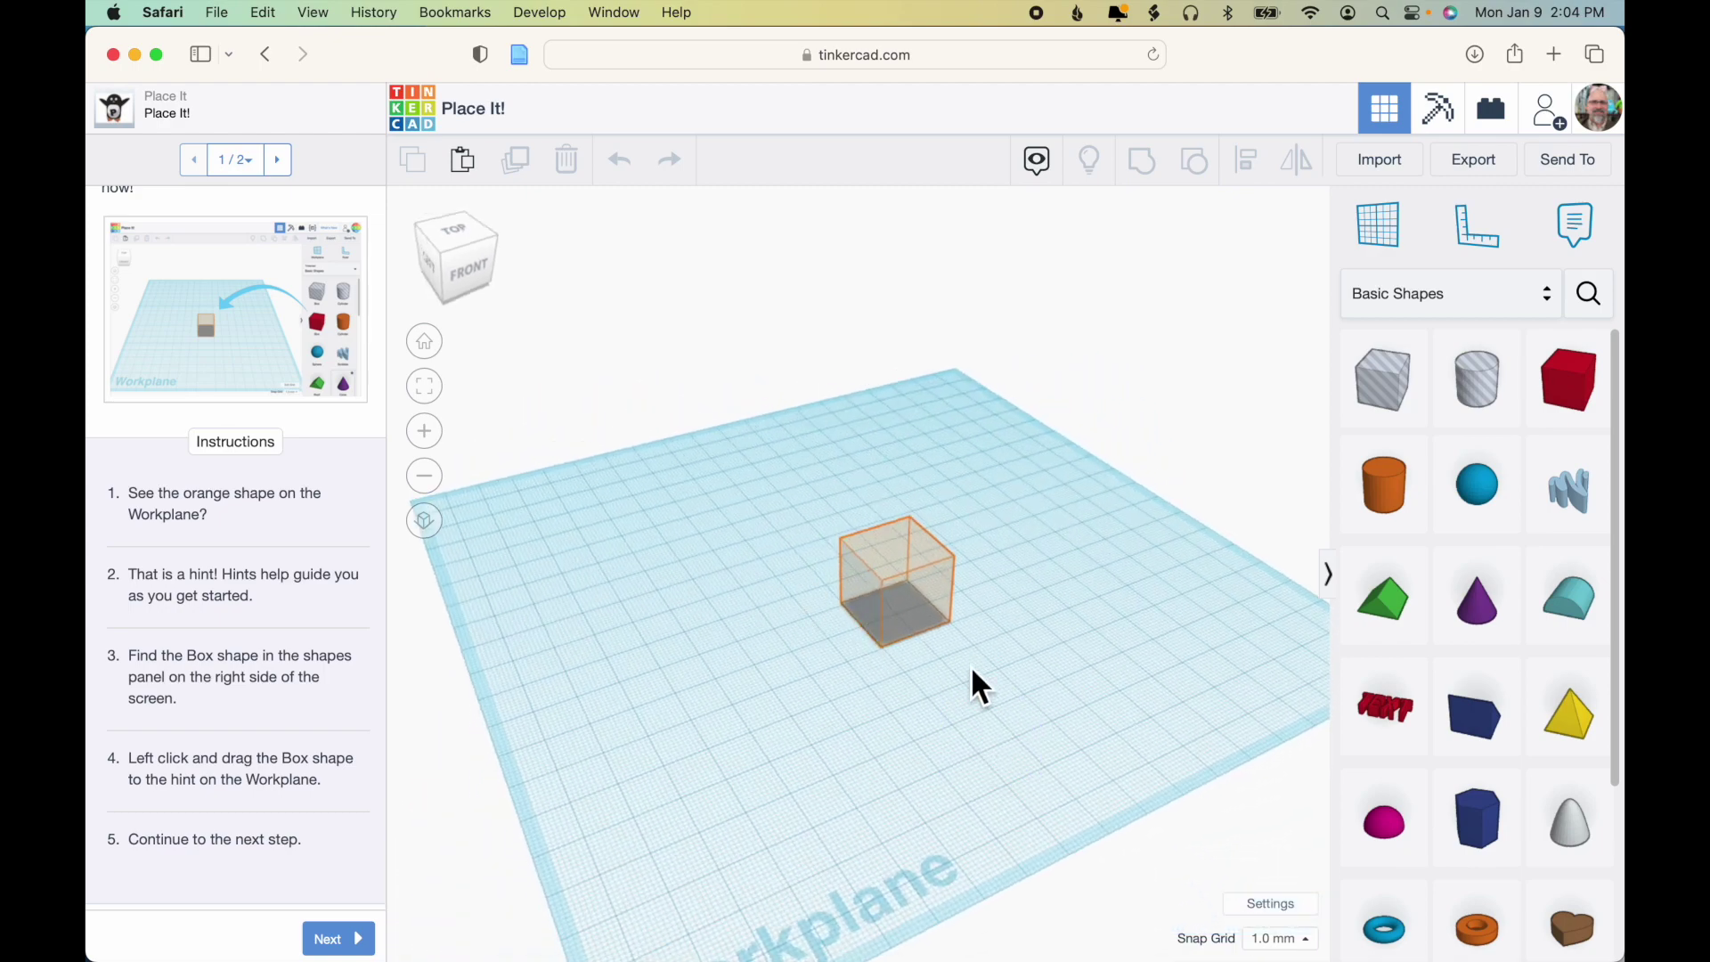
- Drop a red Box onto the orange hint spot, finish the lesson, and exit the editor
drag(1570, 382, 900, 616)
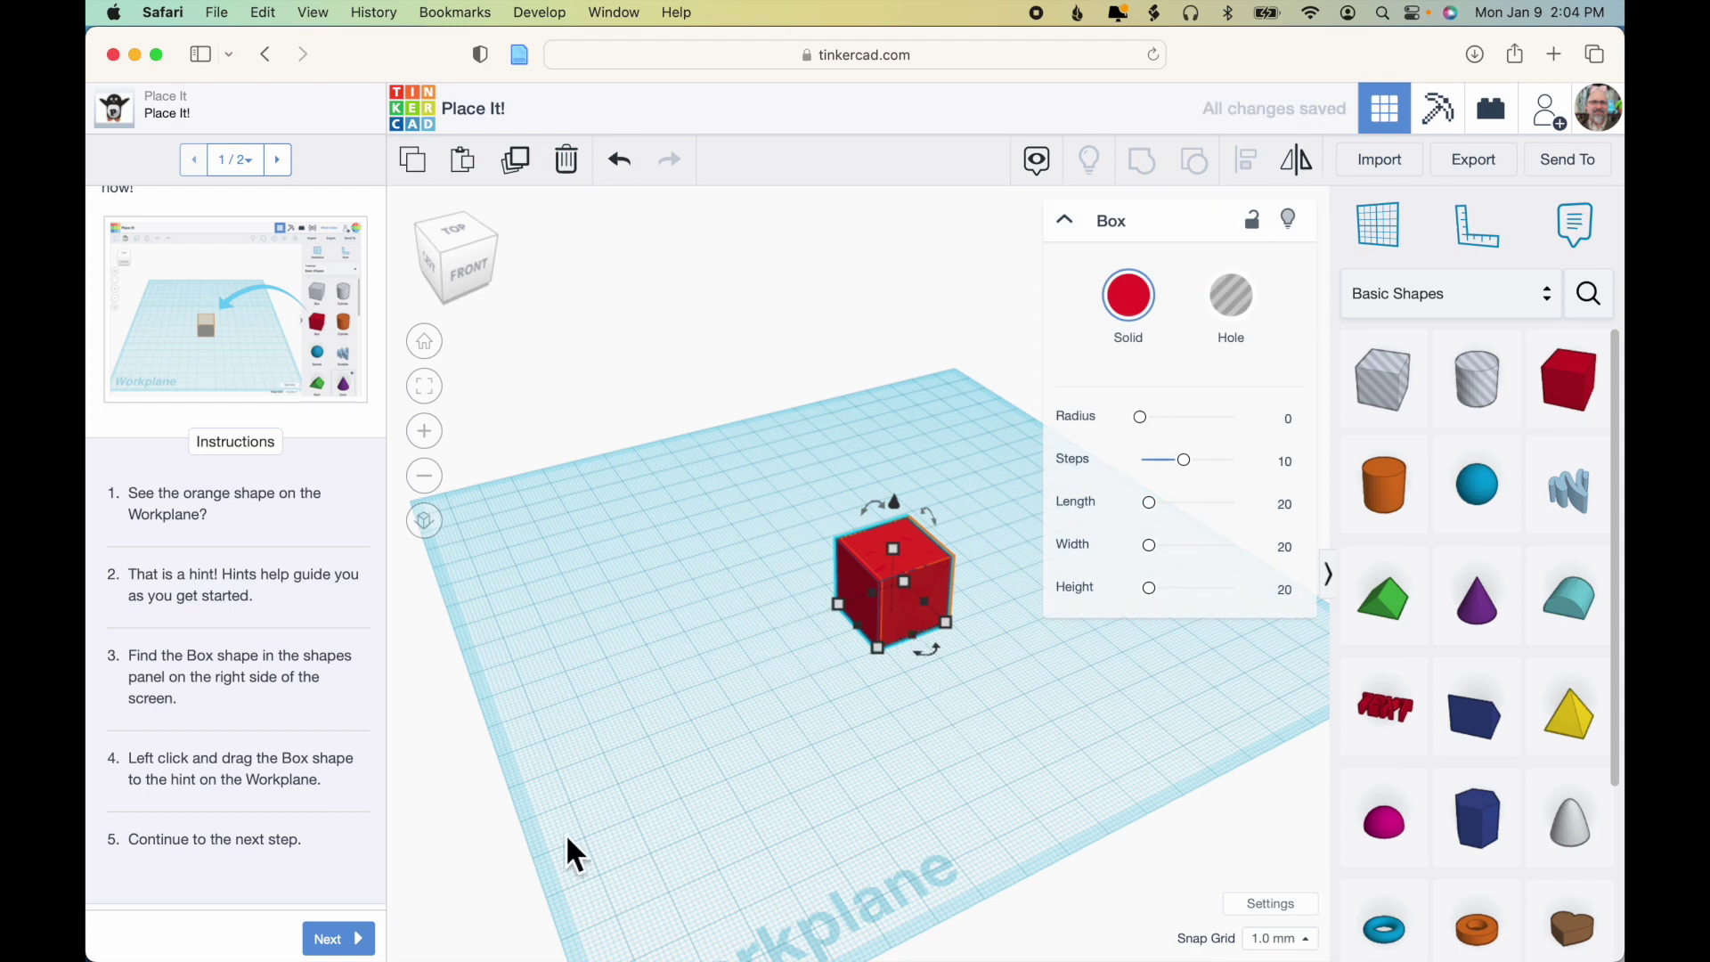
click(339, 940)
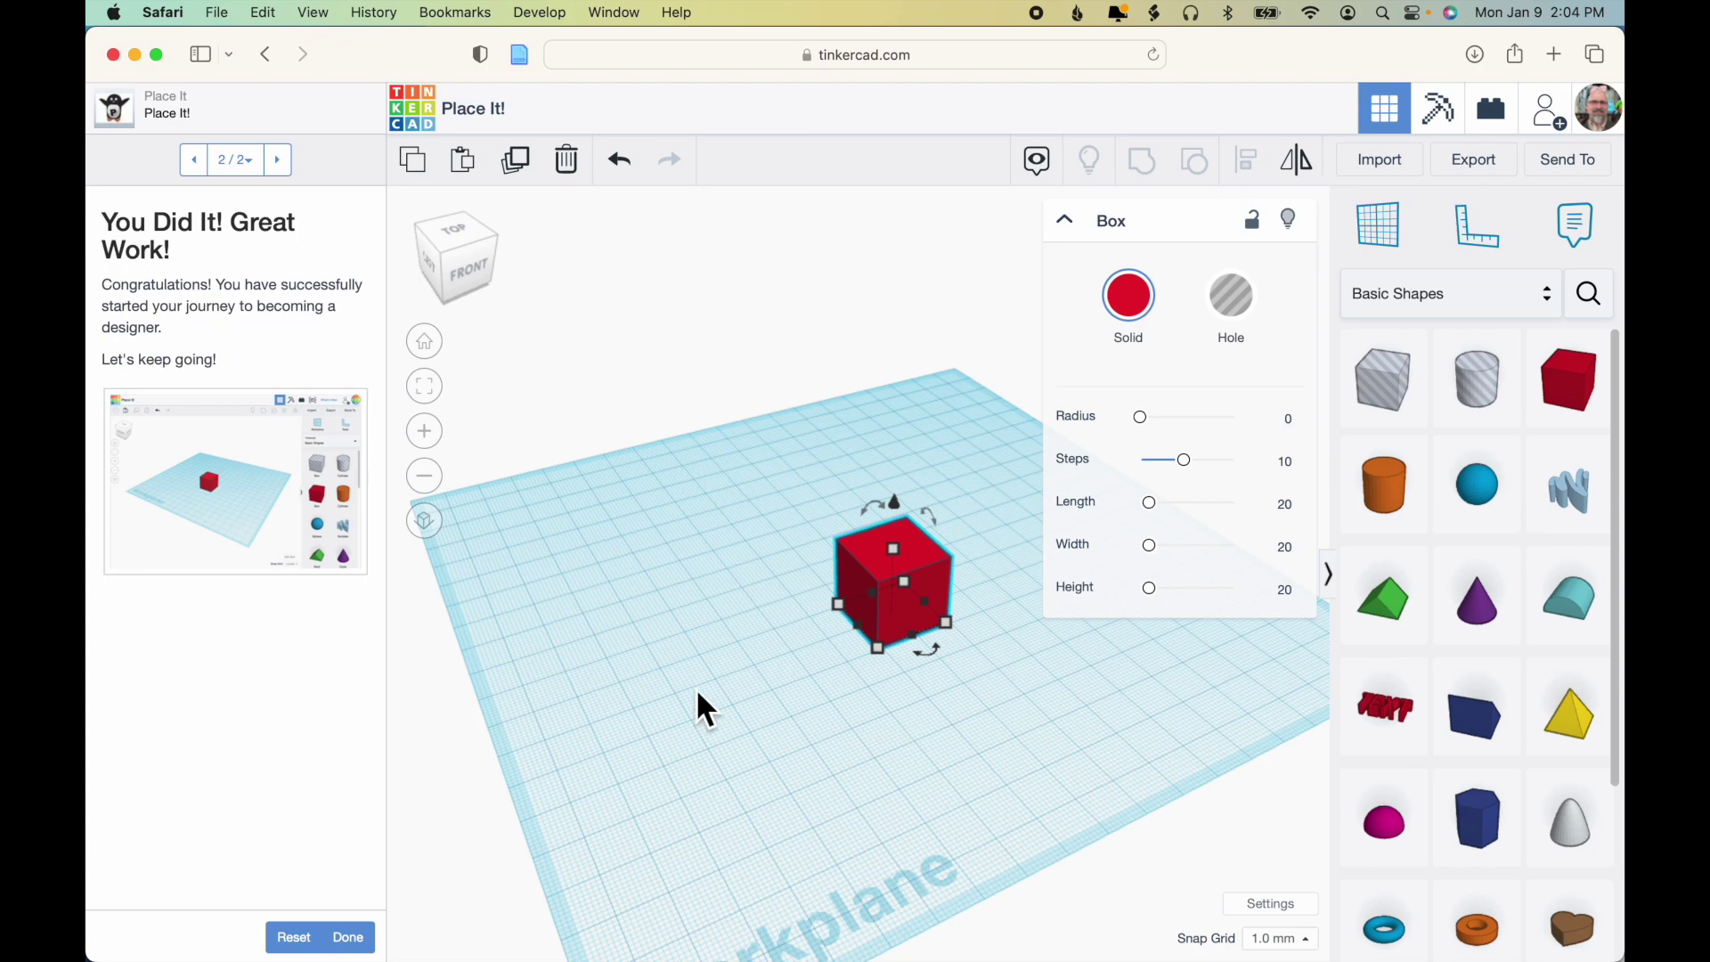
click(348, 937)
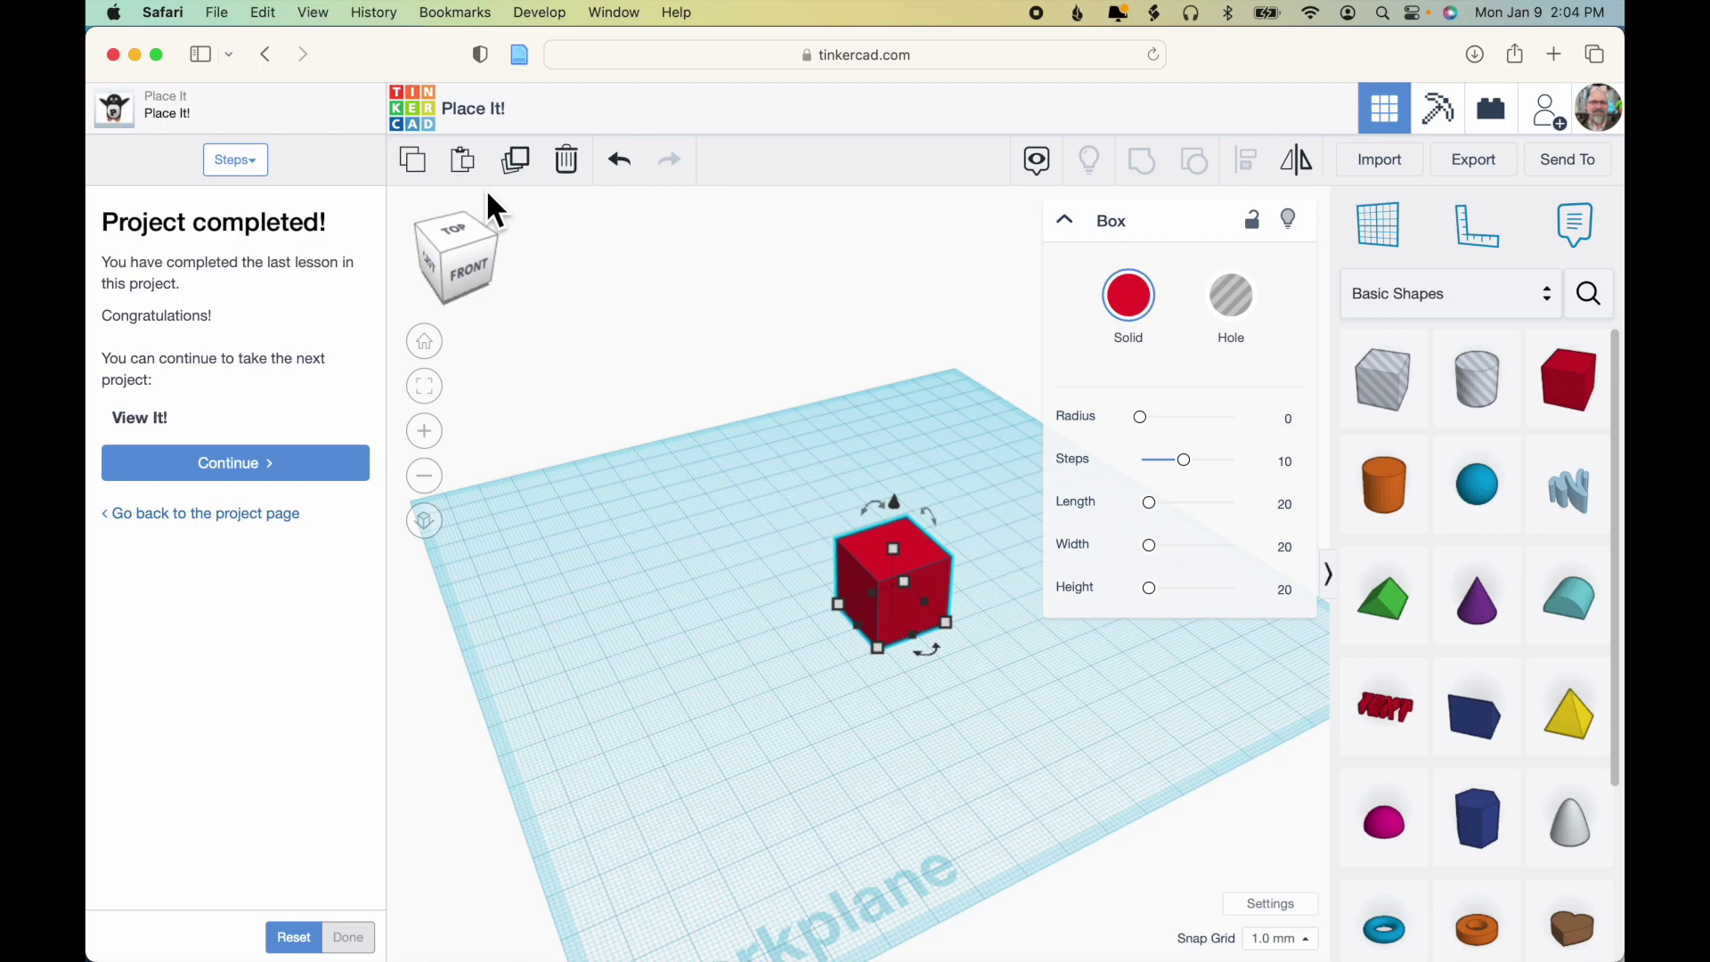
click(413, 108)
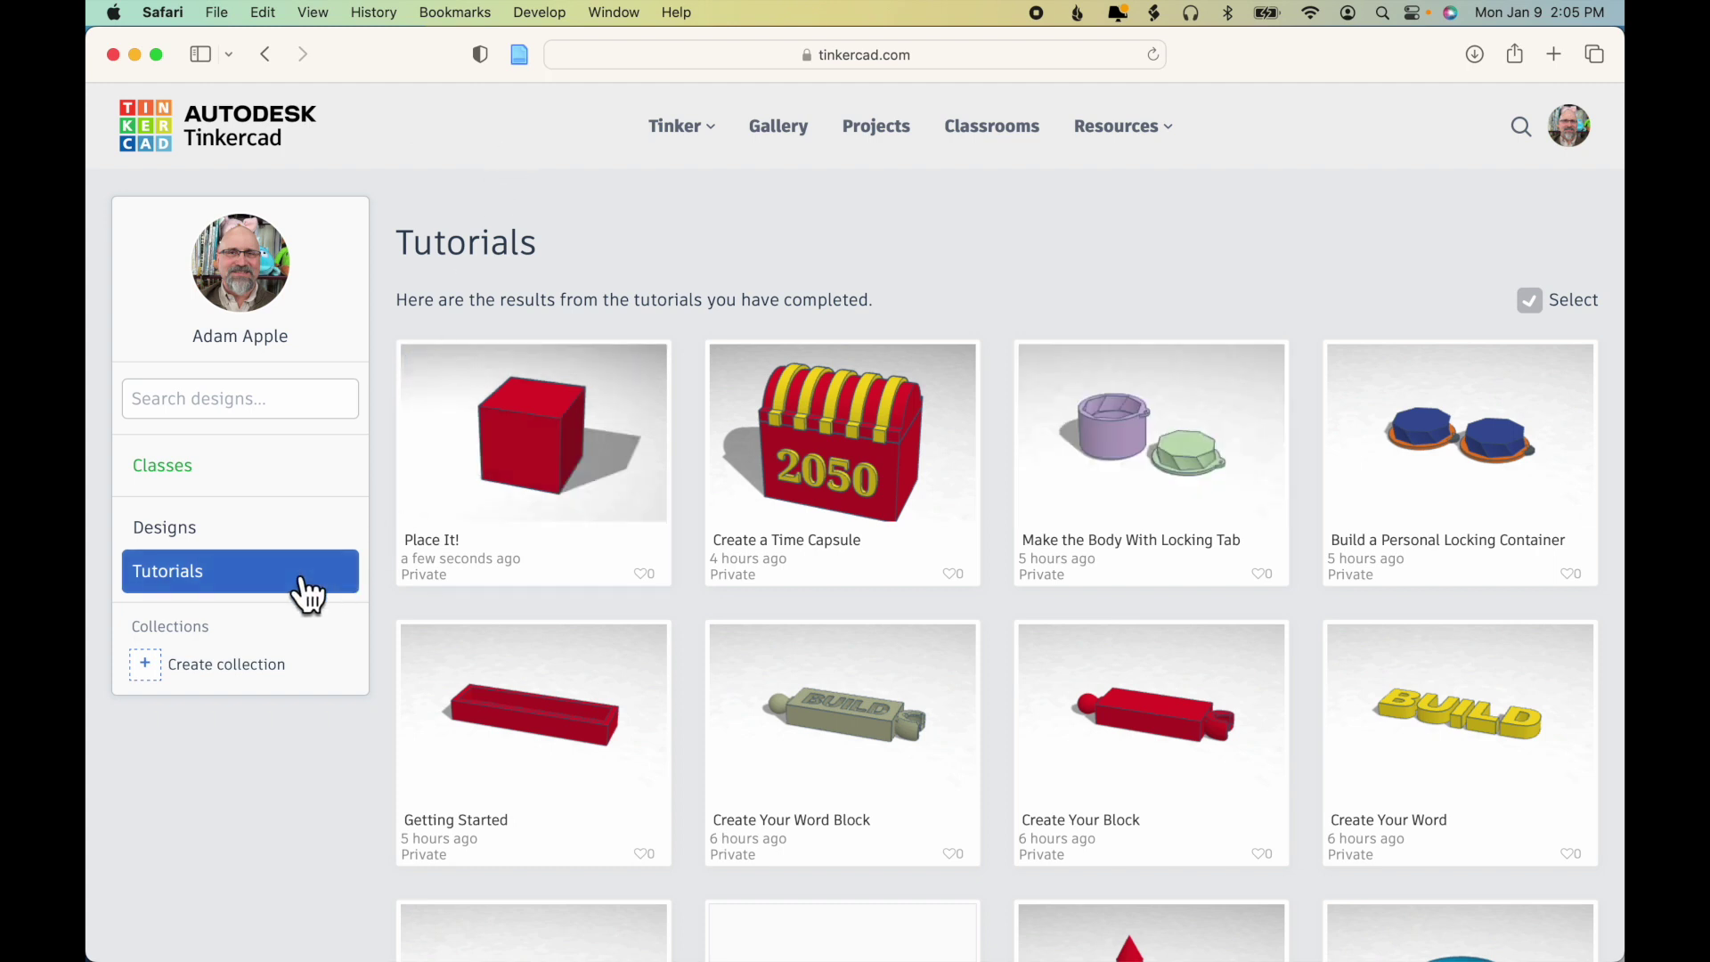
- Open the gear options menu on the completed Place It! tutorial card
mouse_move(553, 382)
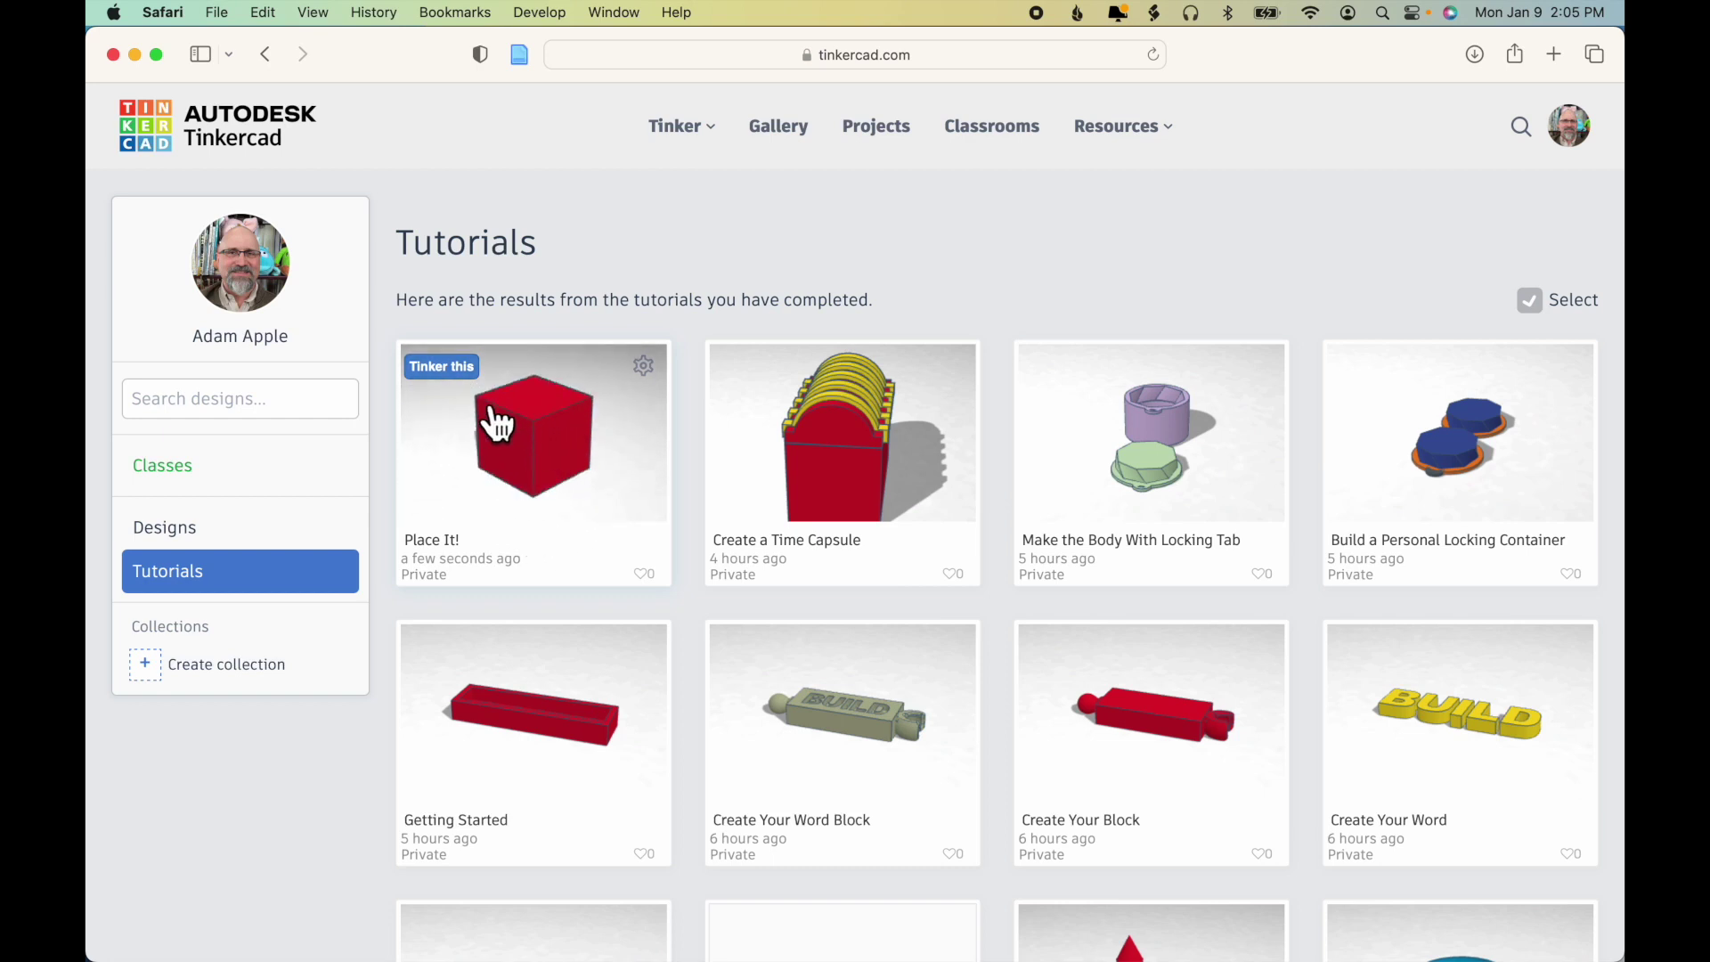
click(644, 367)
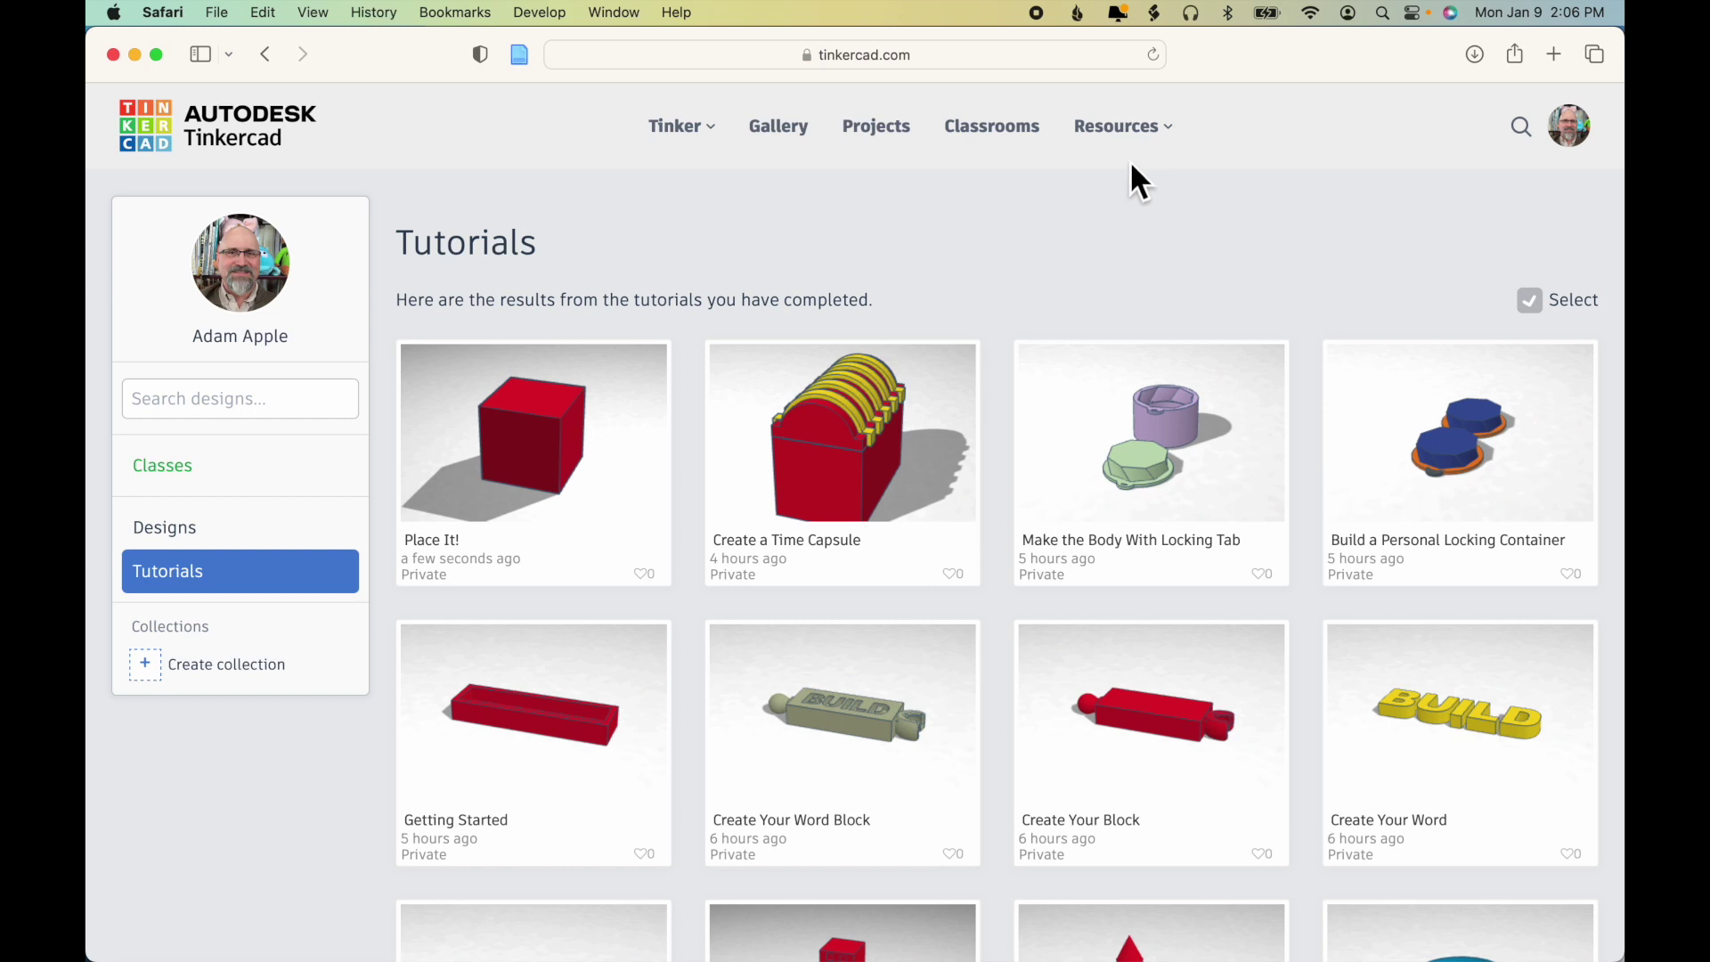
- Open the Learning Center's full 3D Design list and choose the Let's Learn Tinkercad! project
click(1126, 129)
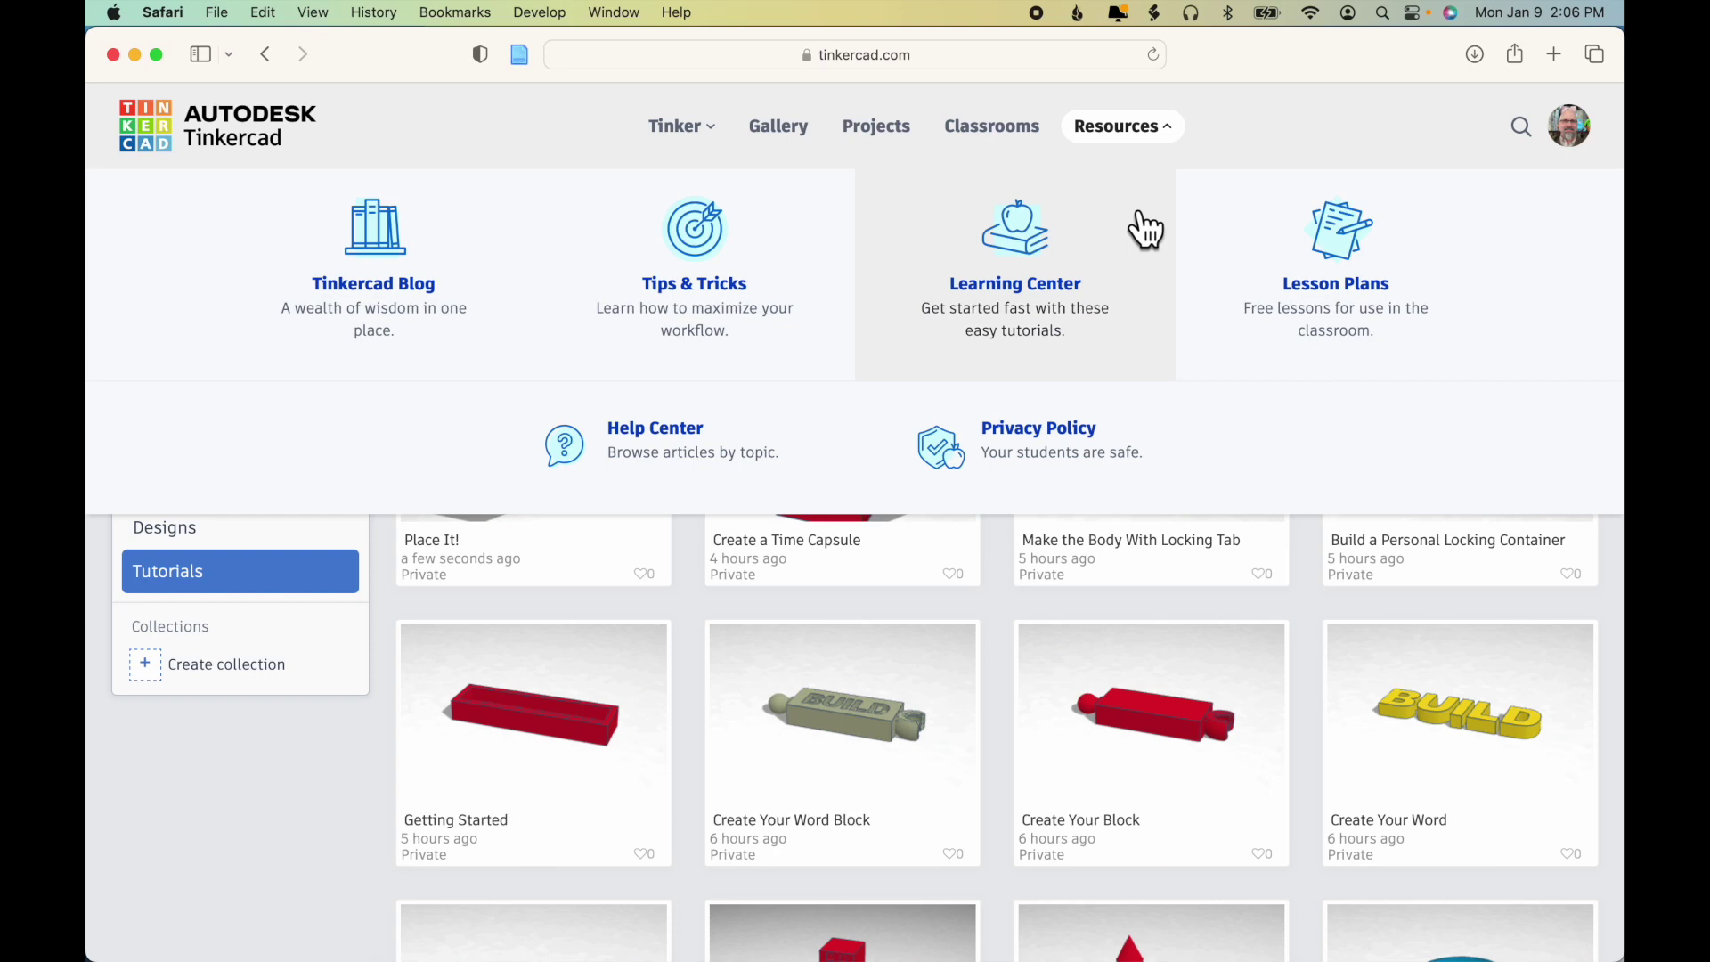
click(1011, 253)
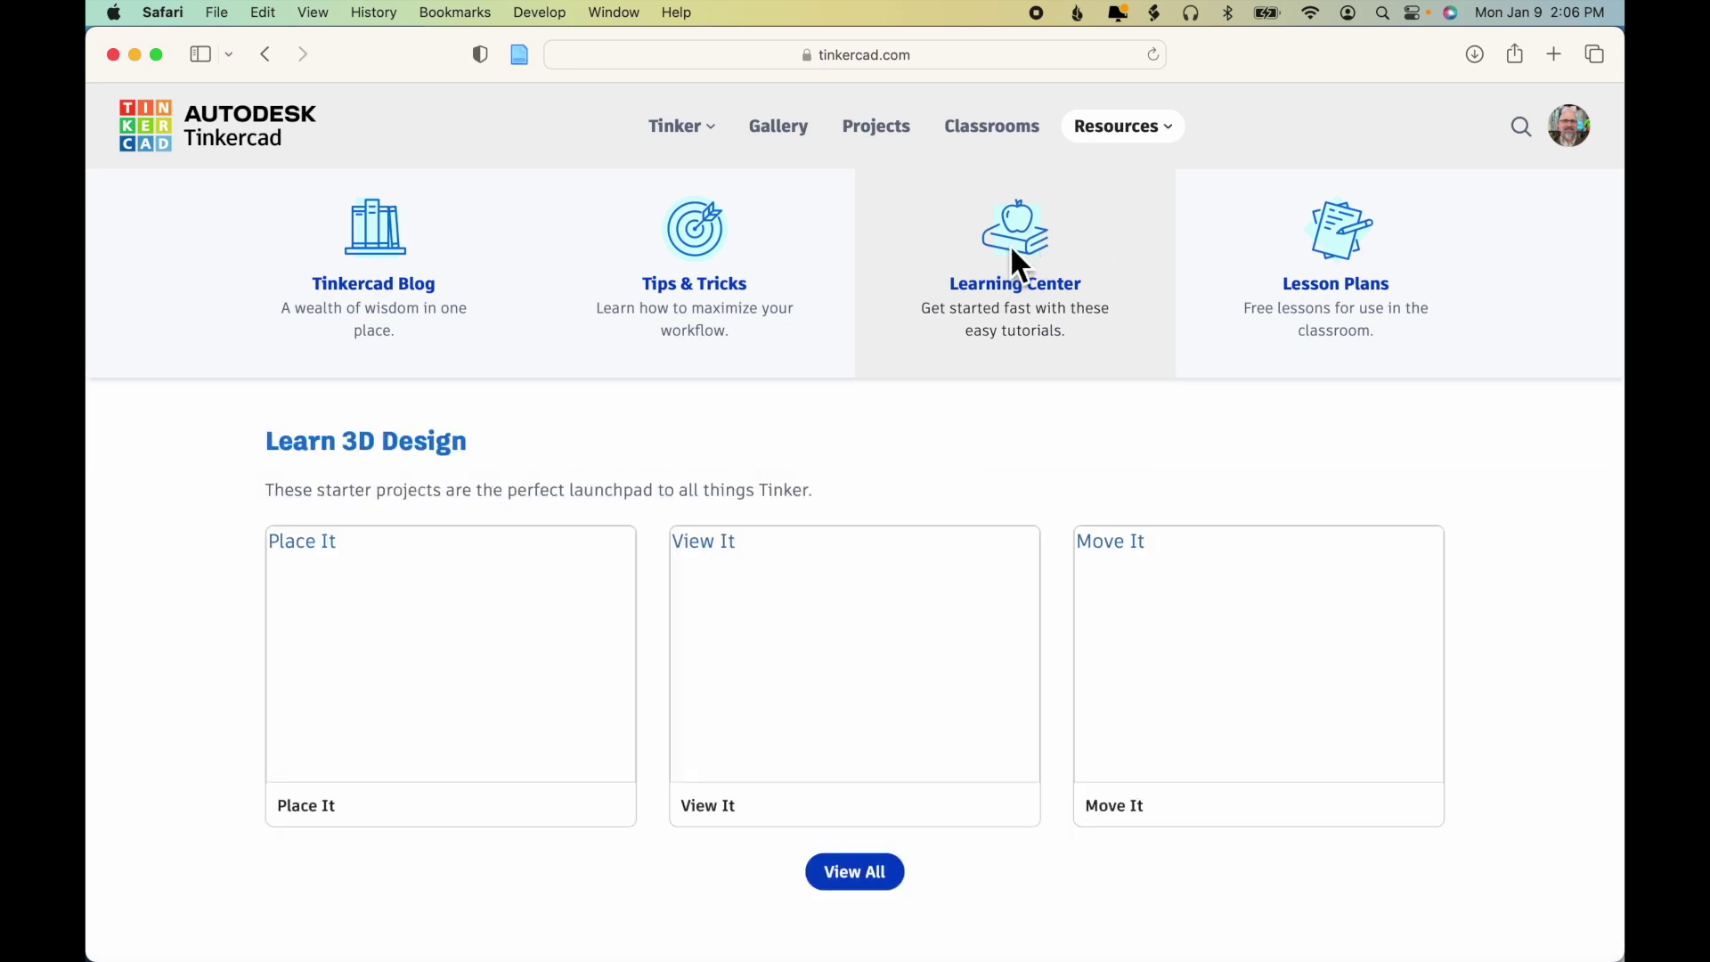
click(858, 862)
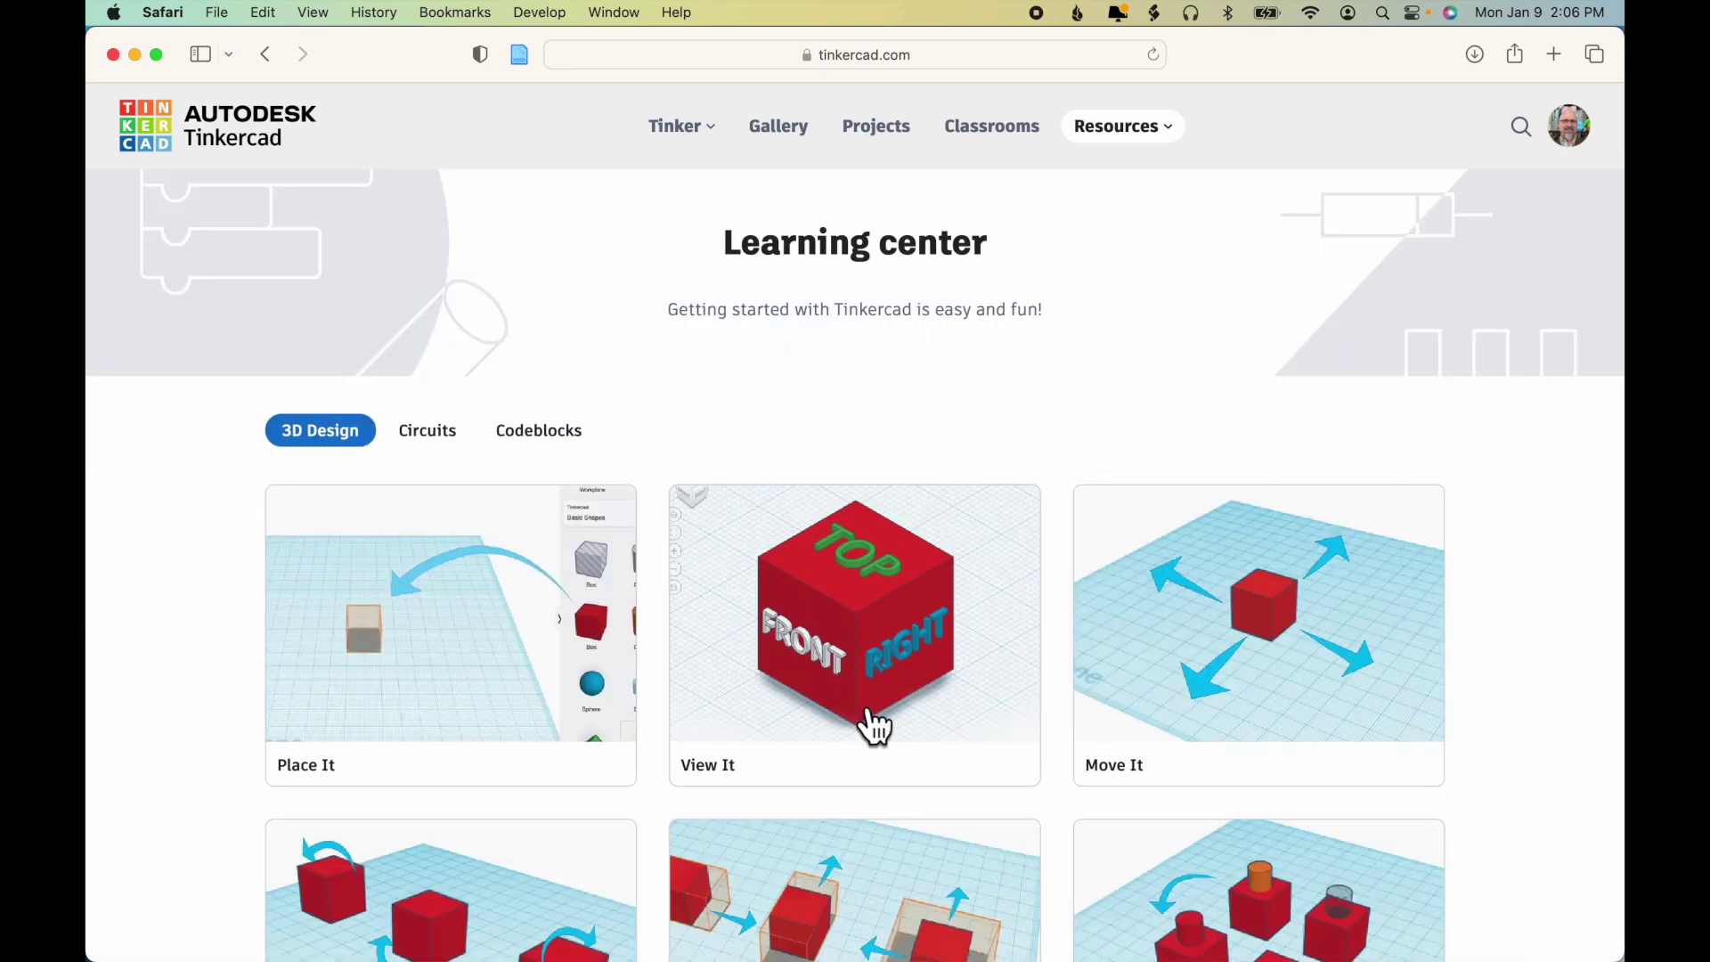
scroll(870, 718, down, 10)
scroll(868, 725, down, 5)
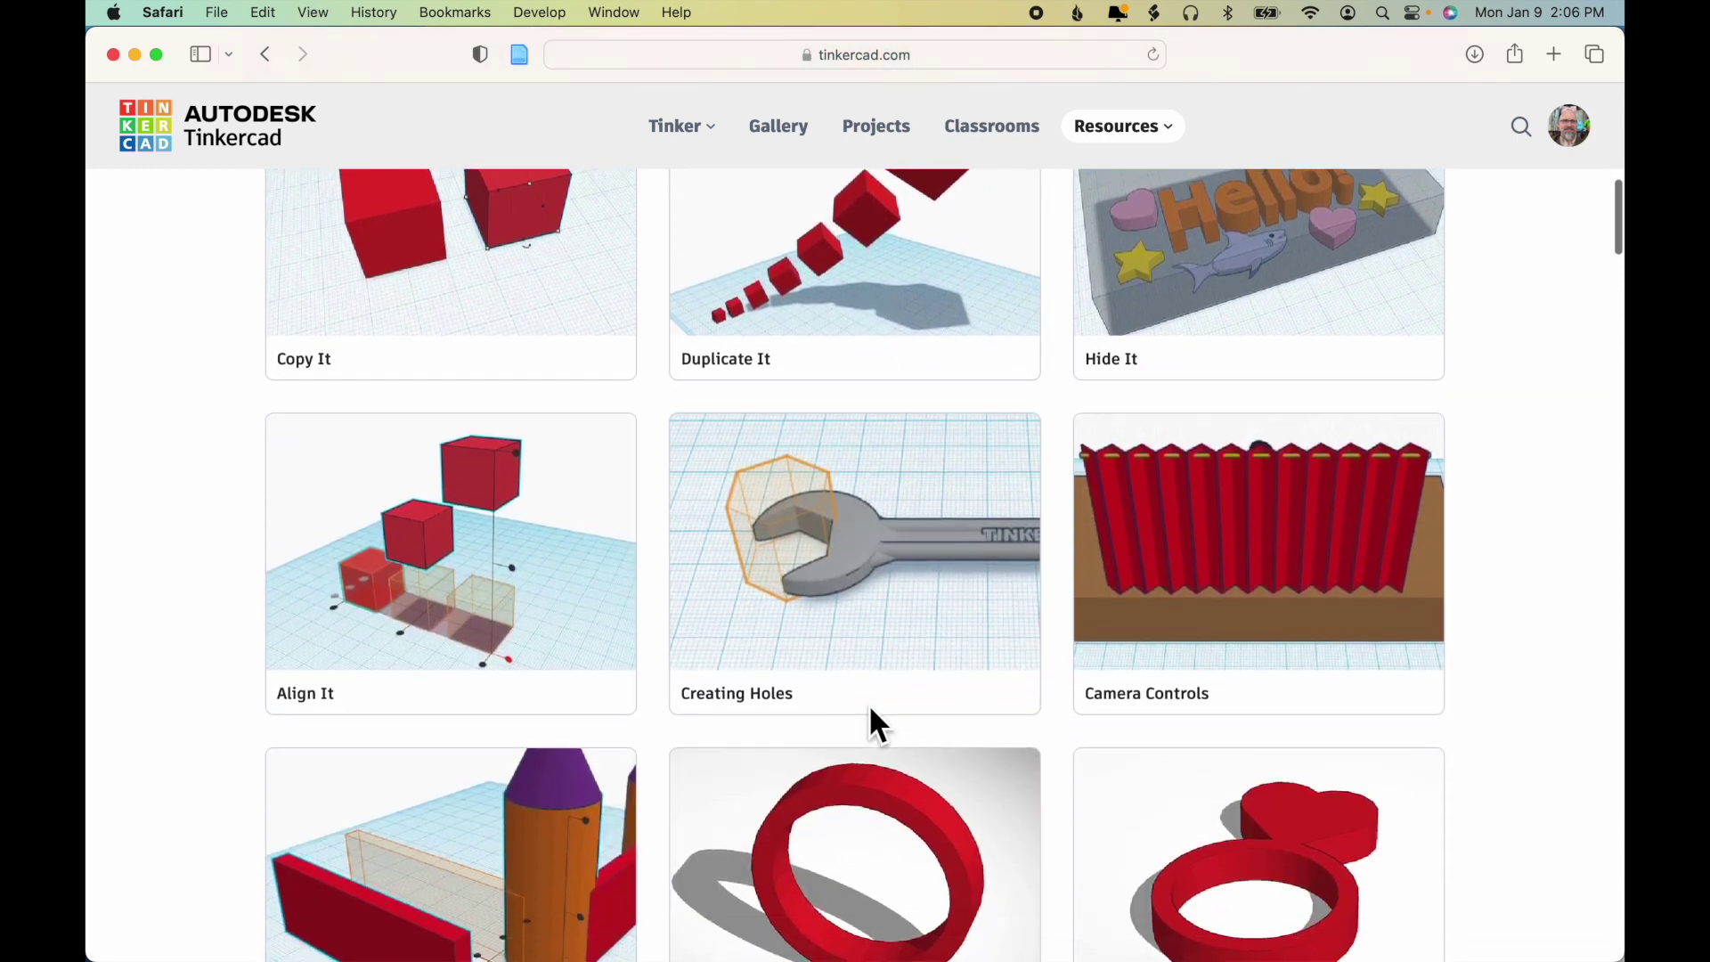
scroll(868, 723, down, 8)
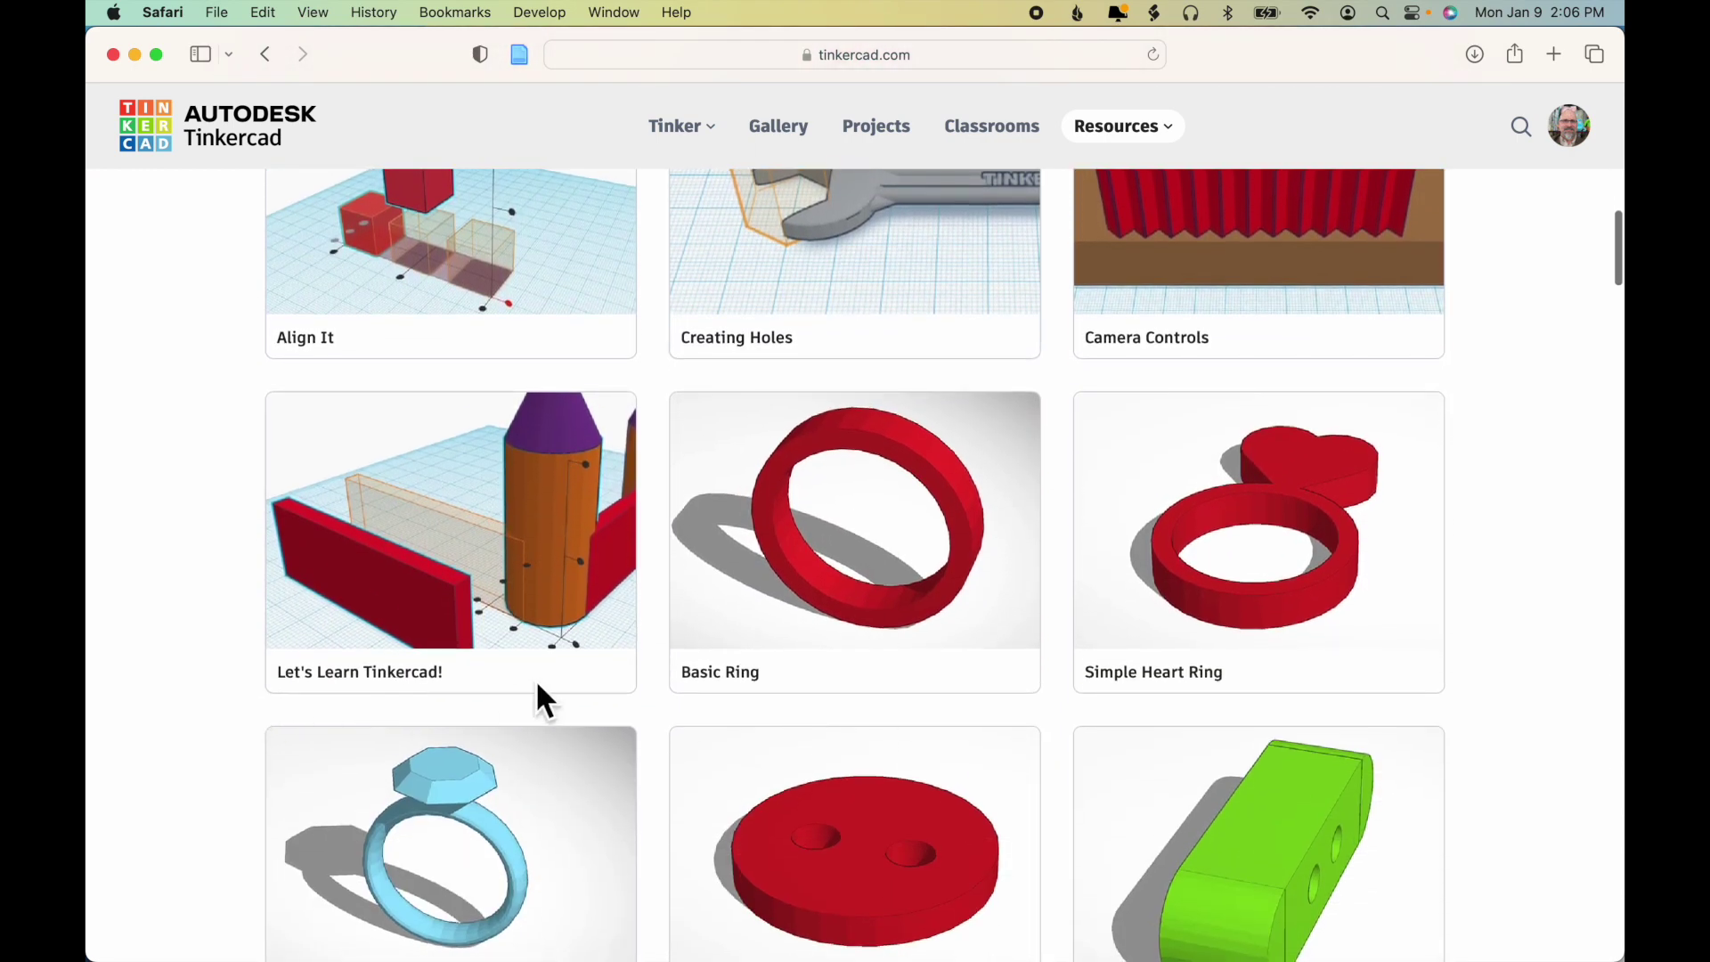
click(456, 497)
- Look over the five Let's Learn Tinkercad! lessons, then go back to the Learning center
scroll(985, 472, down, 6)
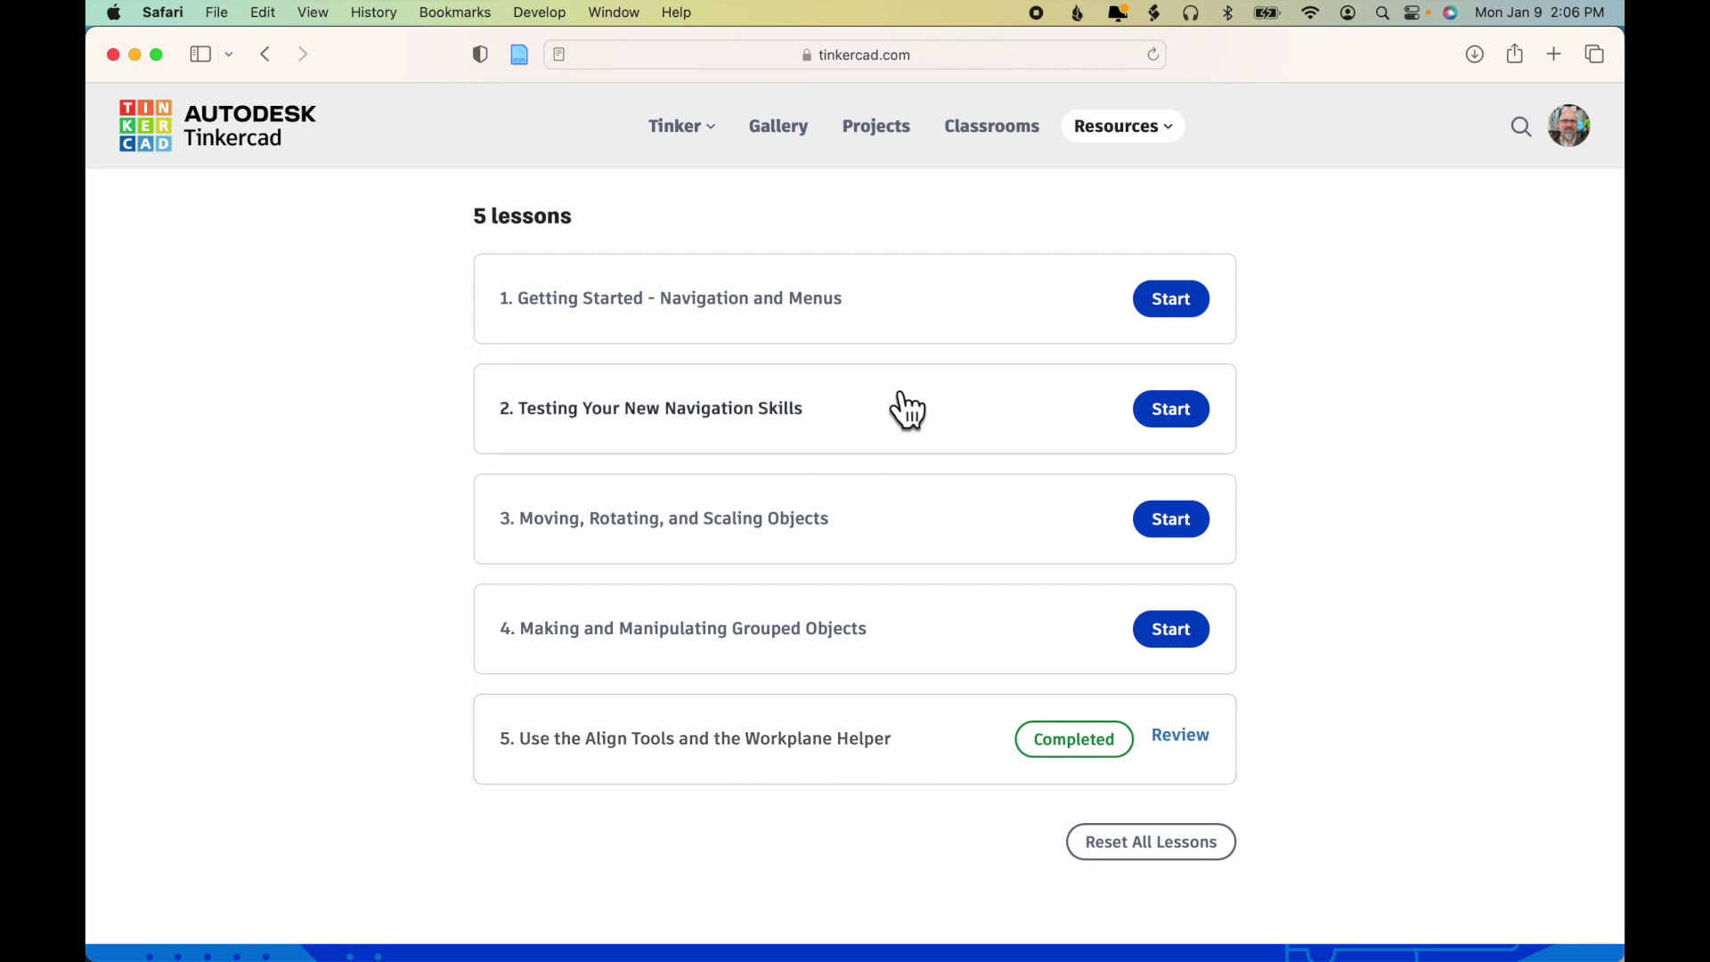
scroll(905, 406, up, 6)
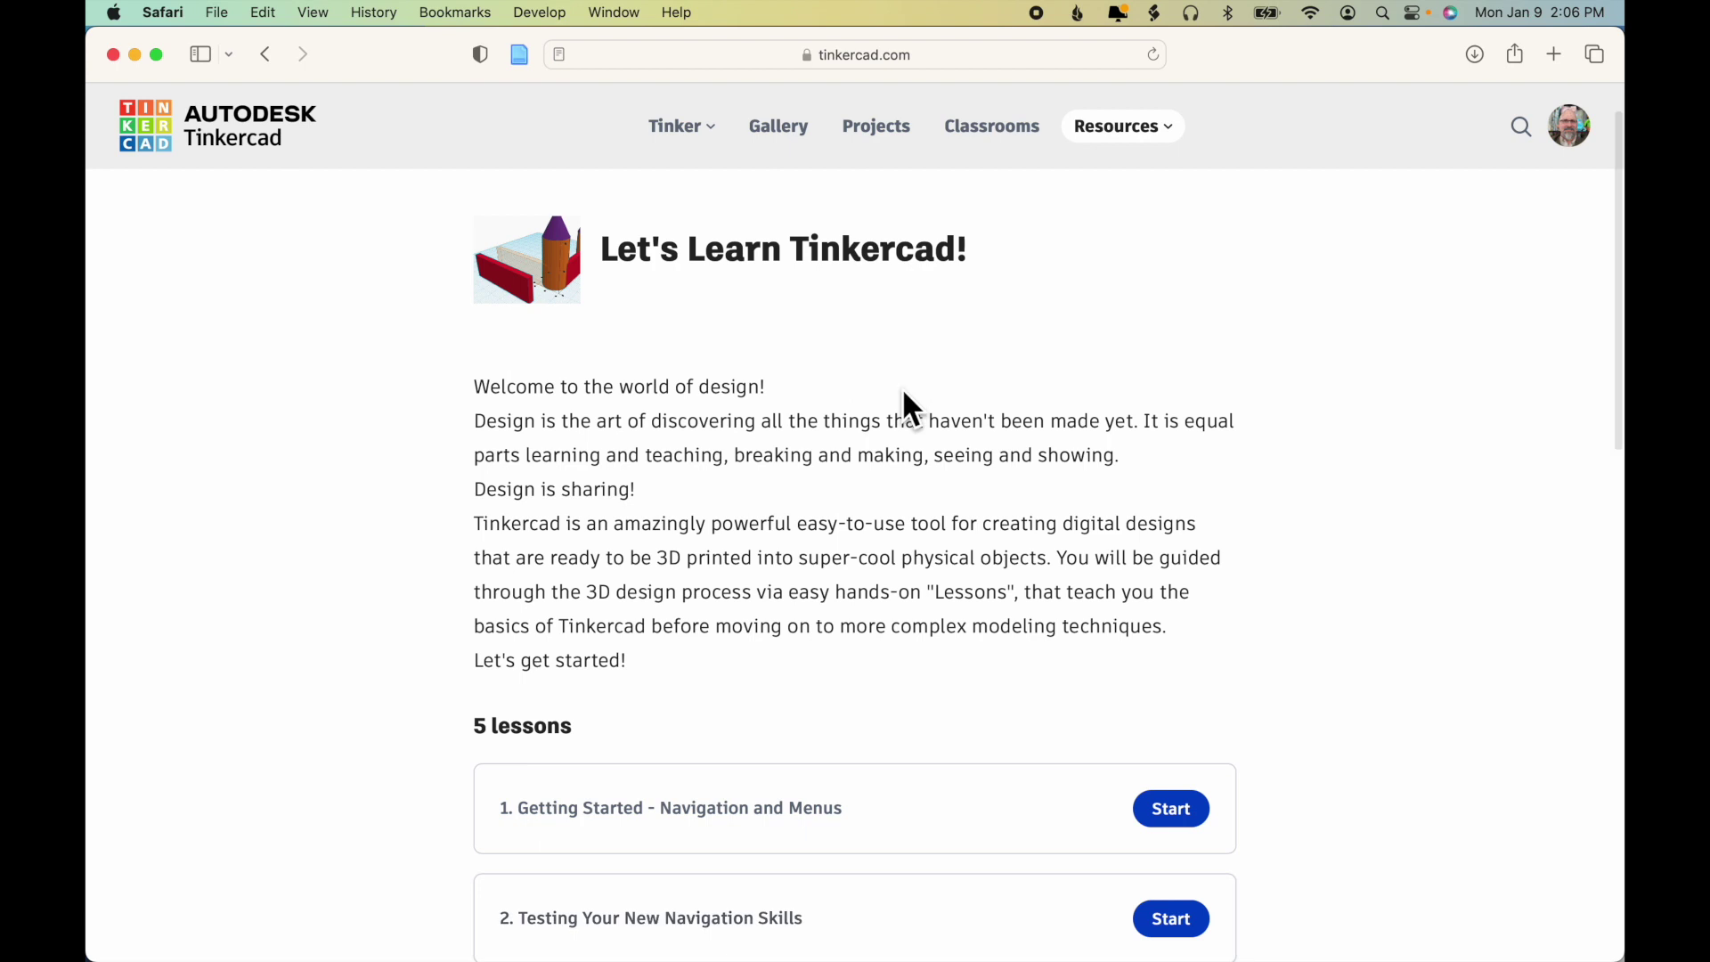
scroll(904, 394, up, 2)
click(497, 205)
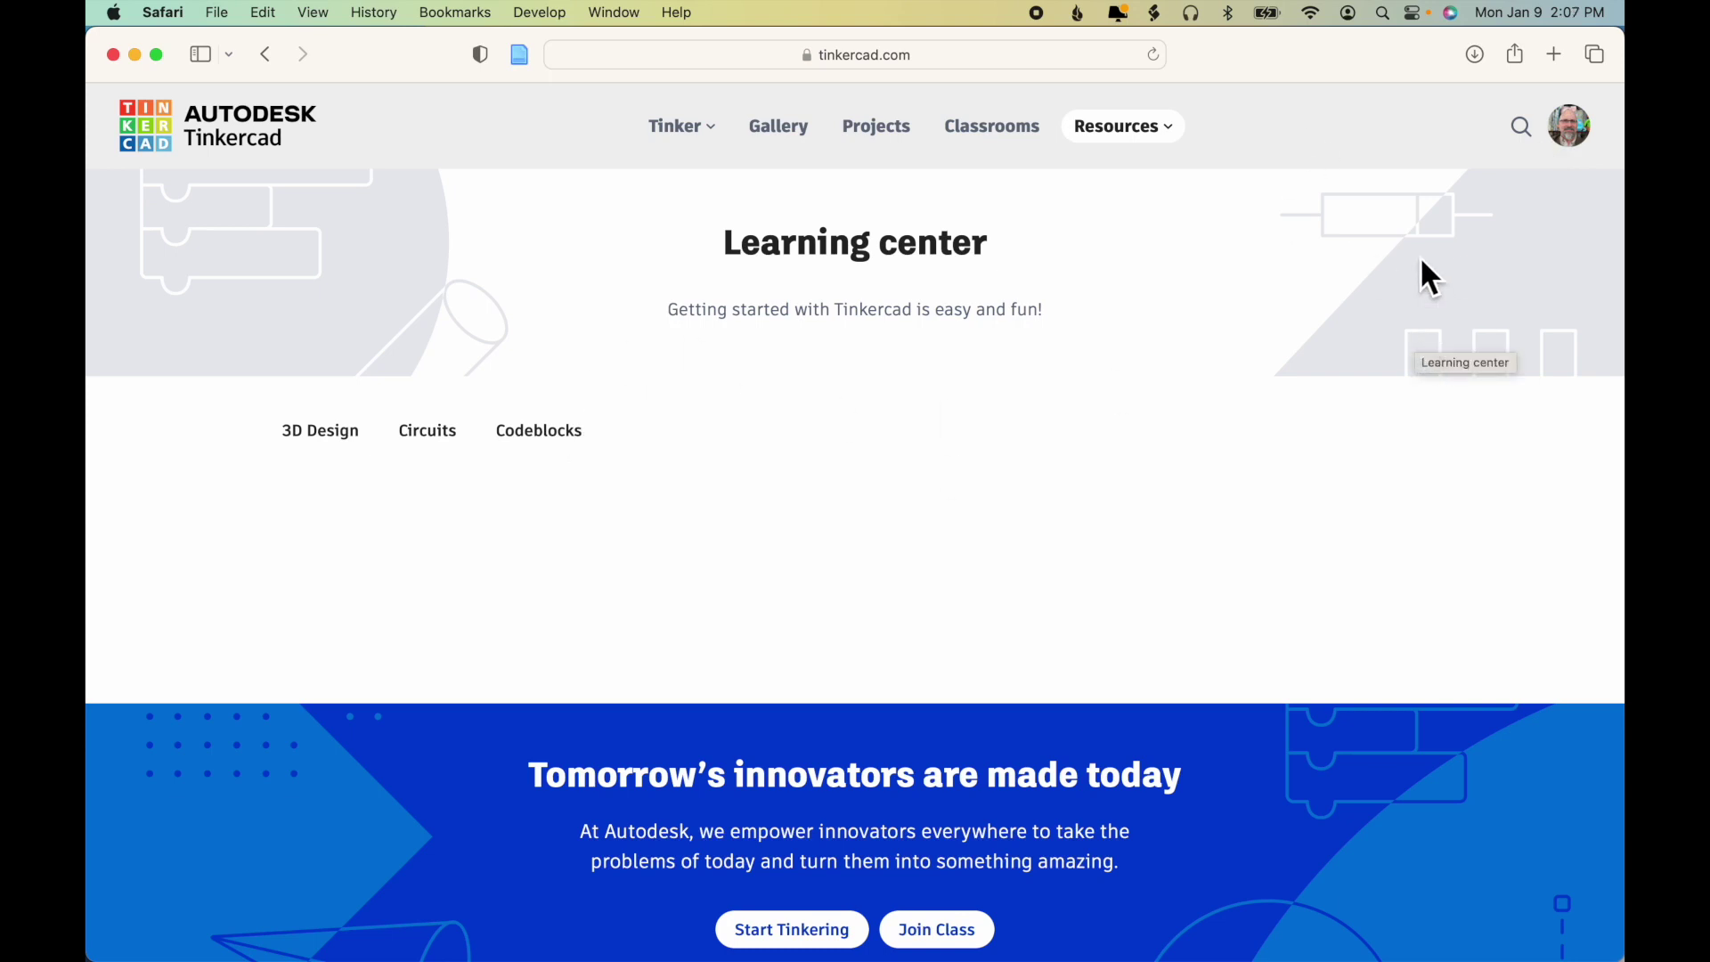
- Go to My Designs from the profile menu to see the saved Place It! 3D design
click(1581, 138)
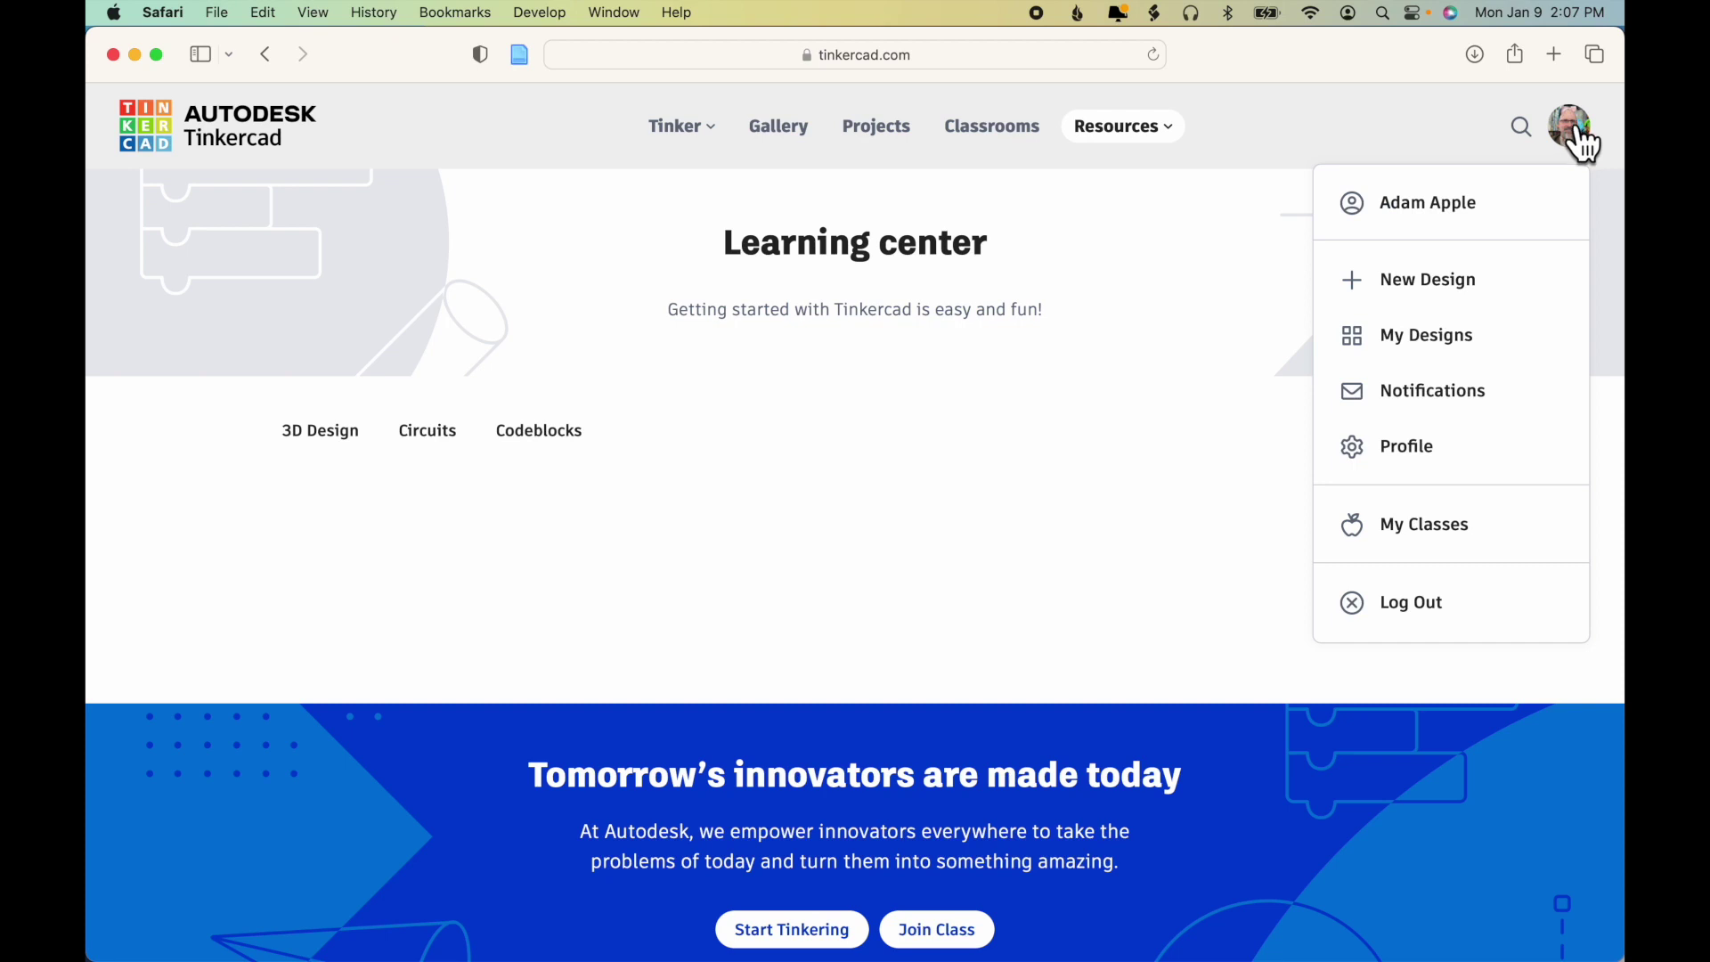
click(1428, 336)
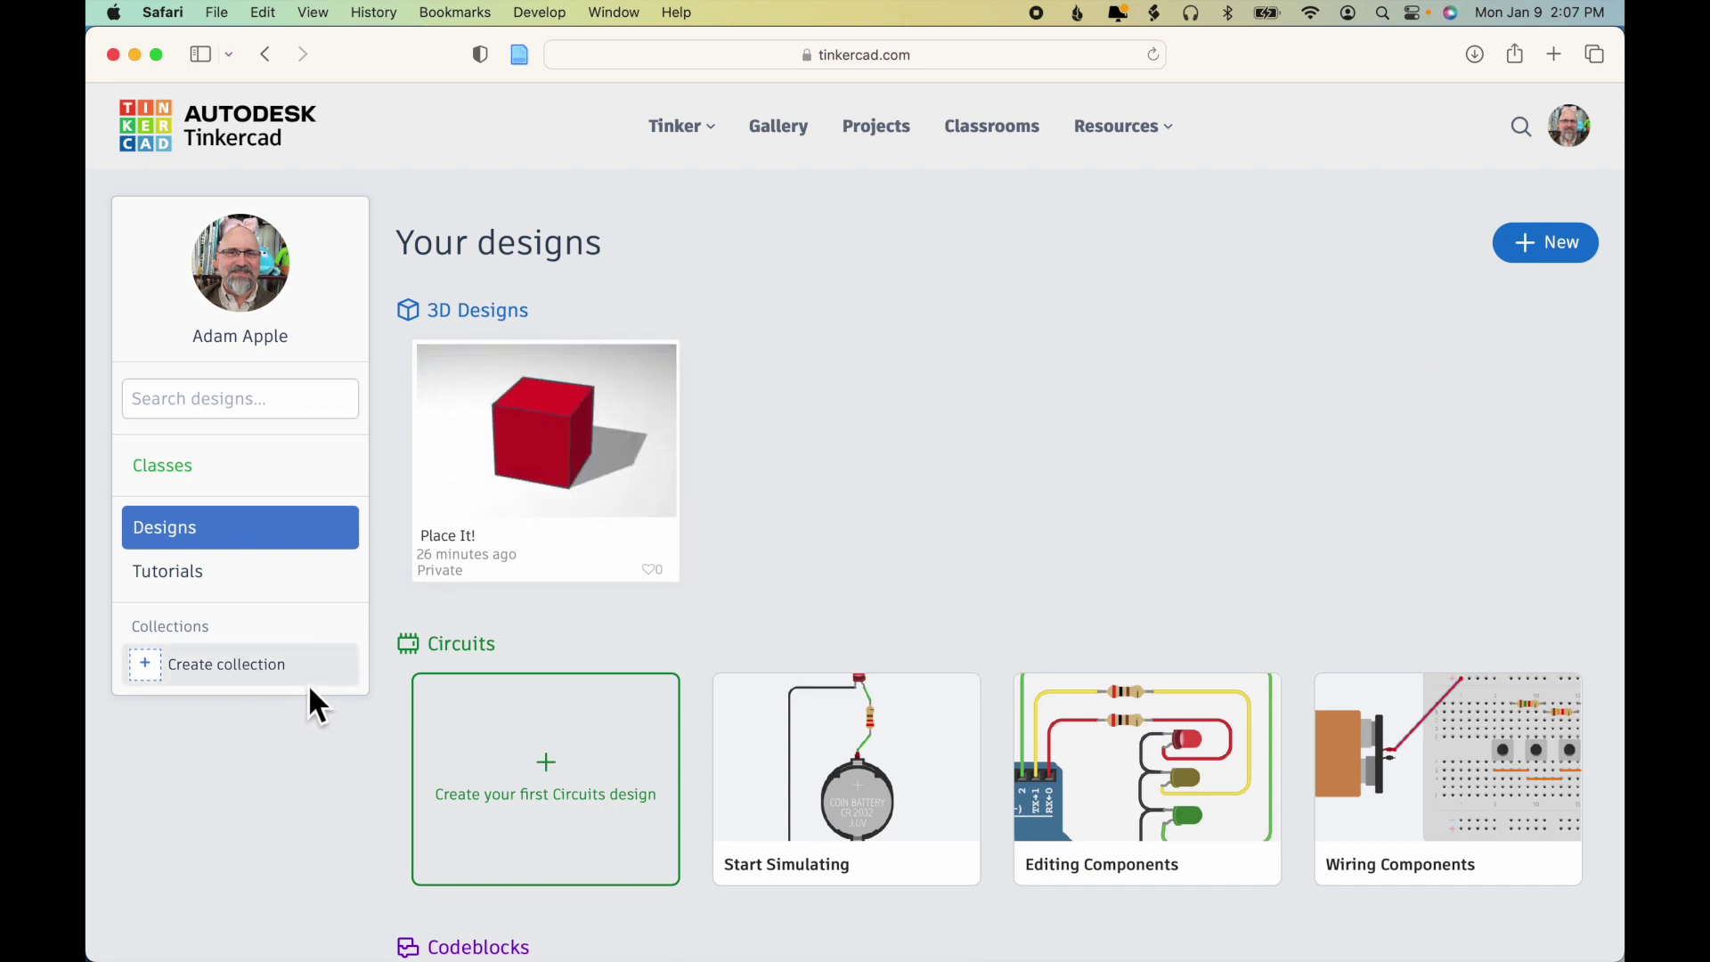
- Delete the Place It! 3D design and confirm the deletion, then view the Tutorials list
mouse_move(538, 408)
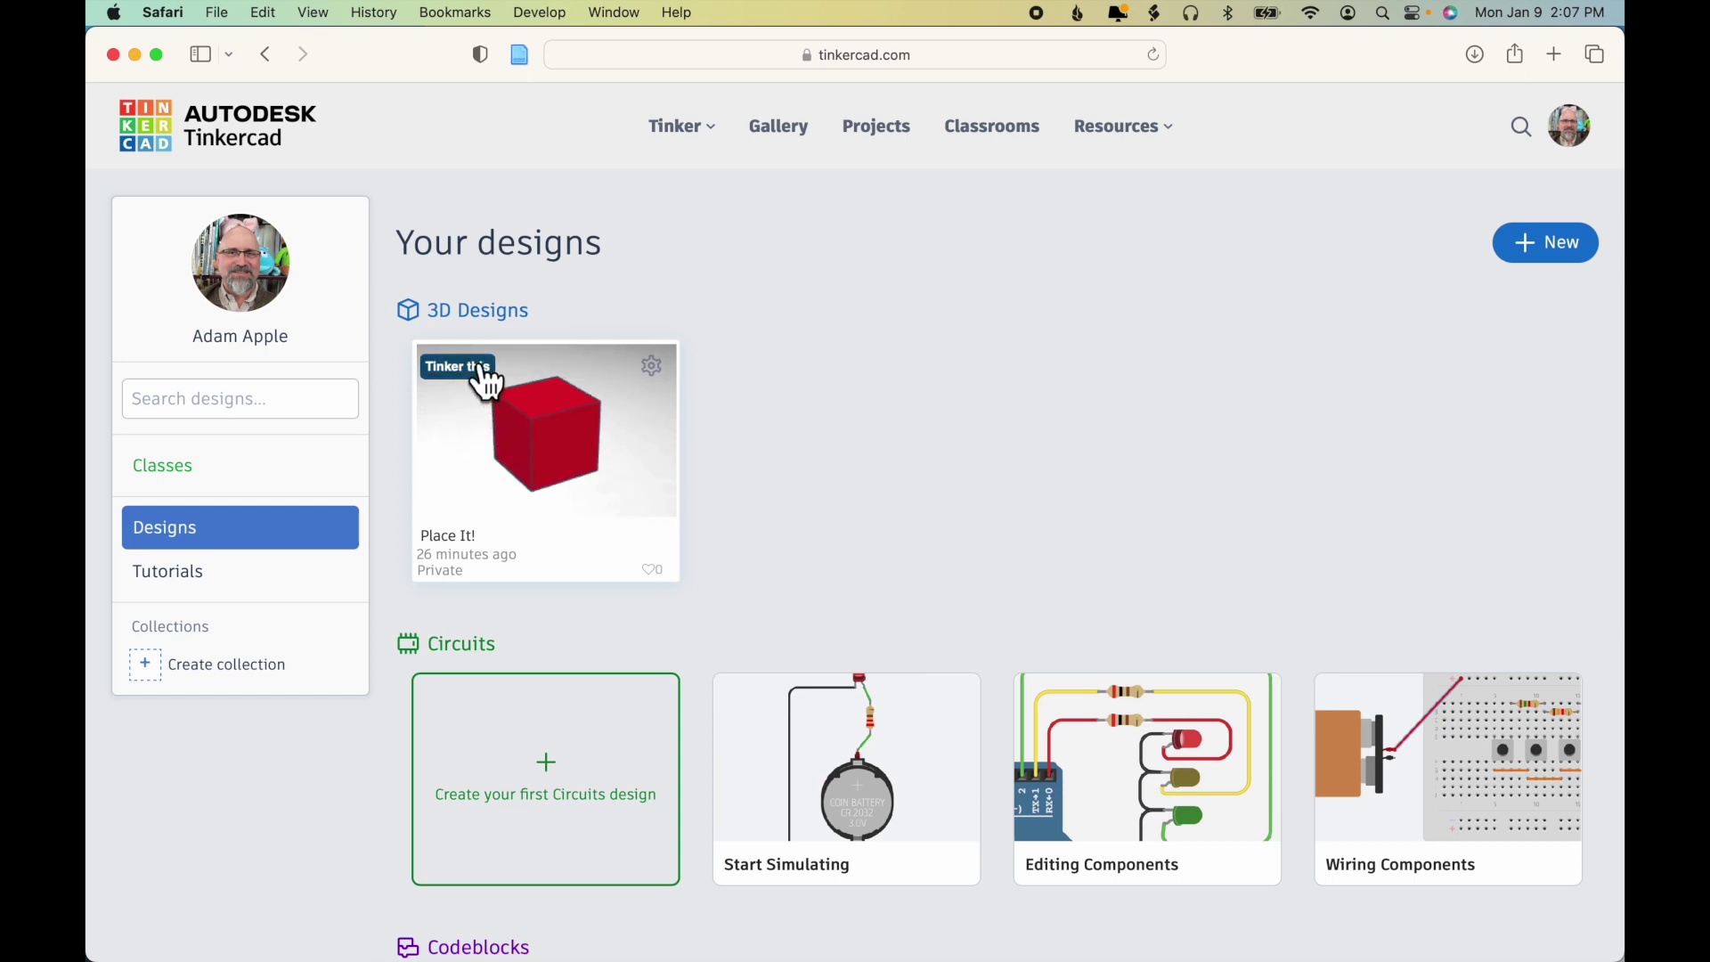
click(652, 366)
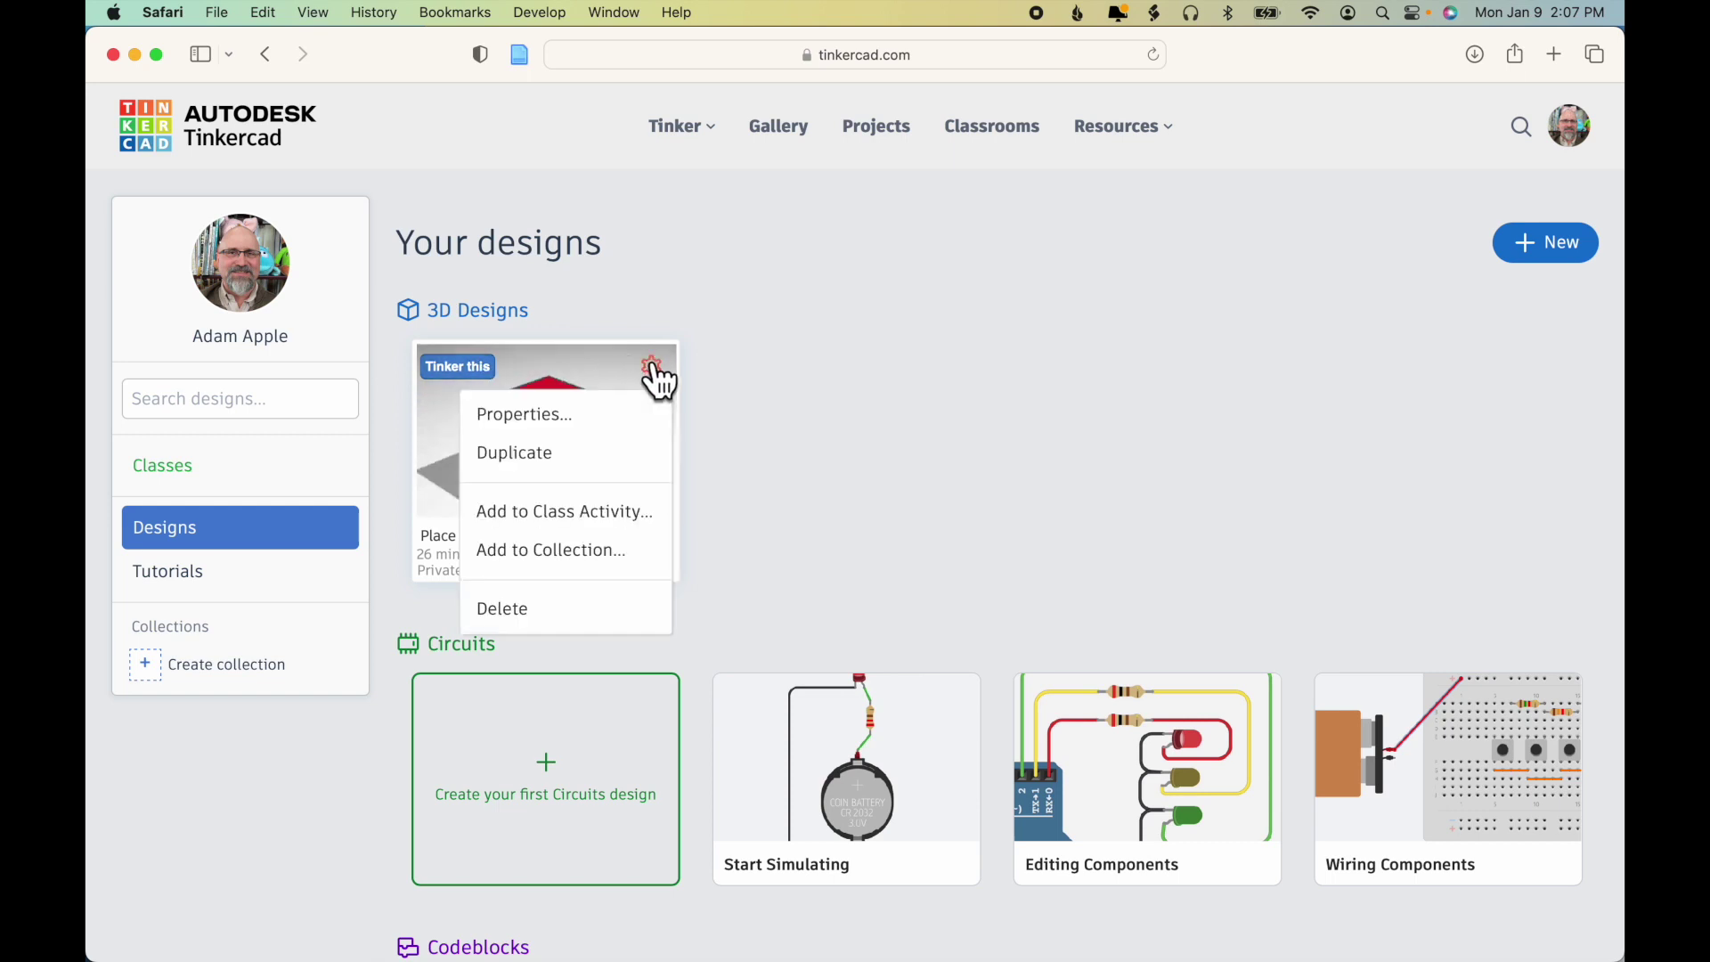
click(546, 611)
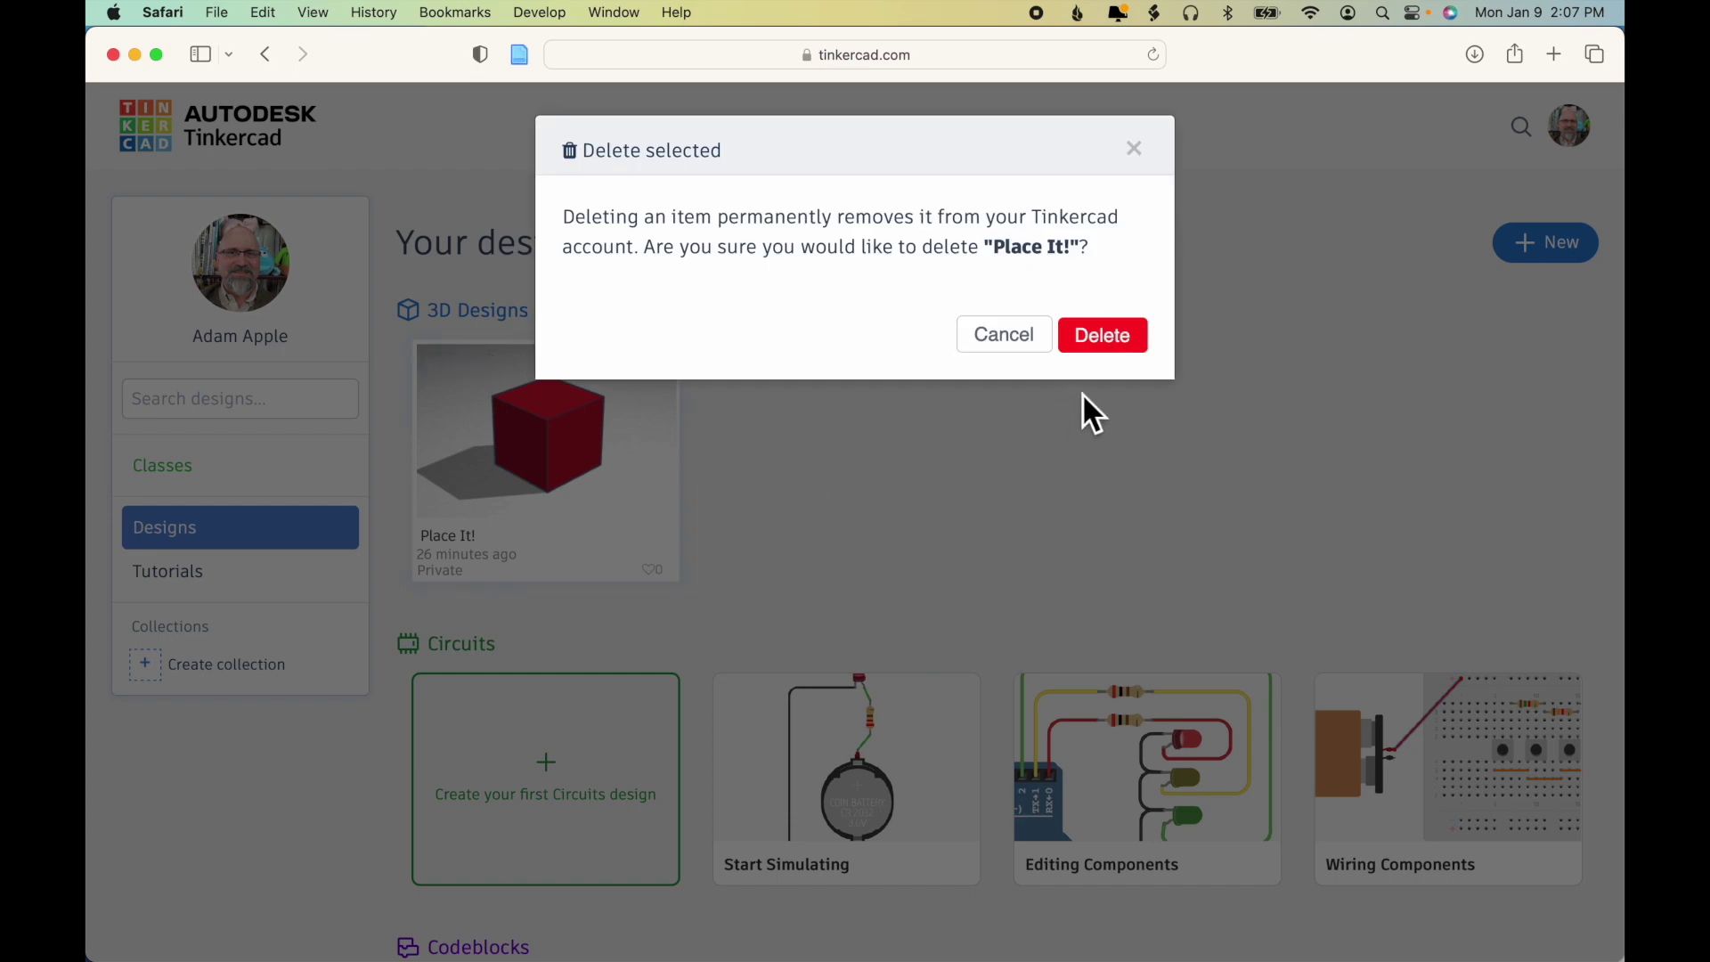
click(1101, 352)
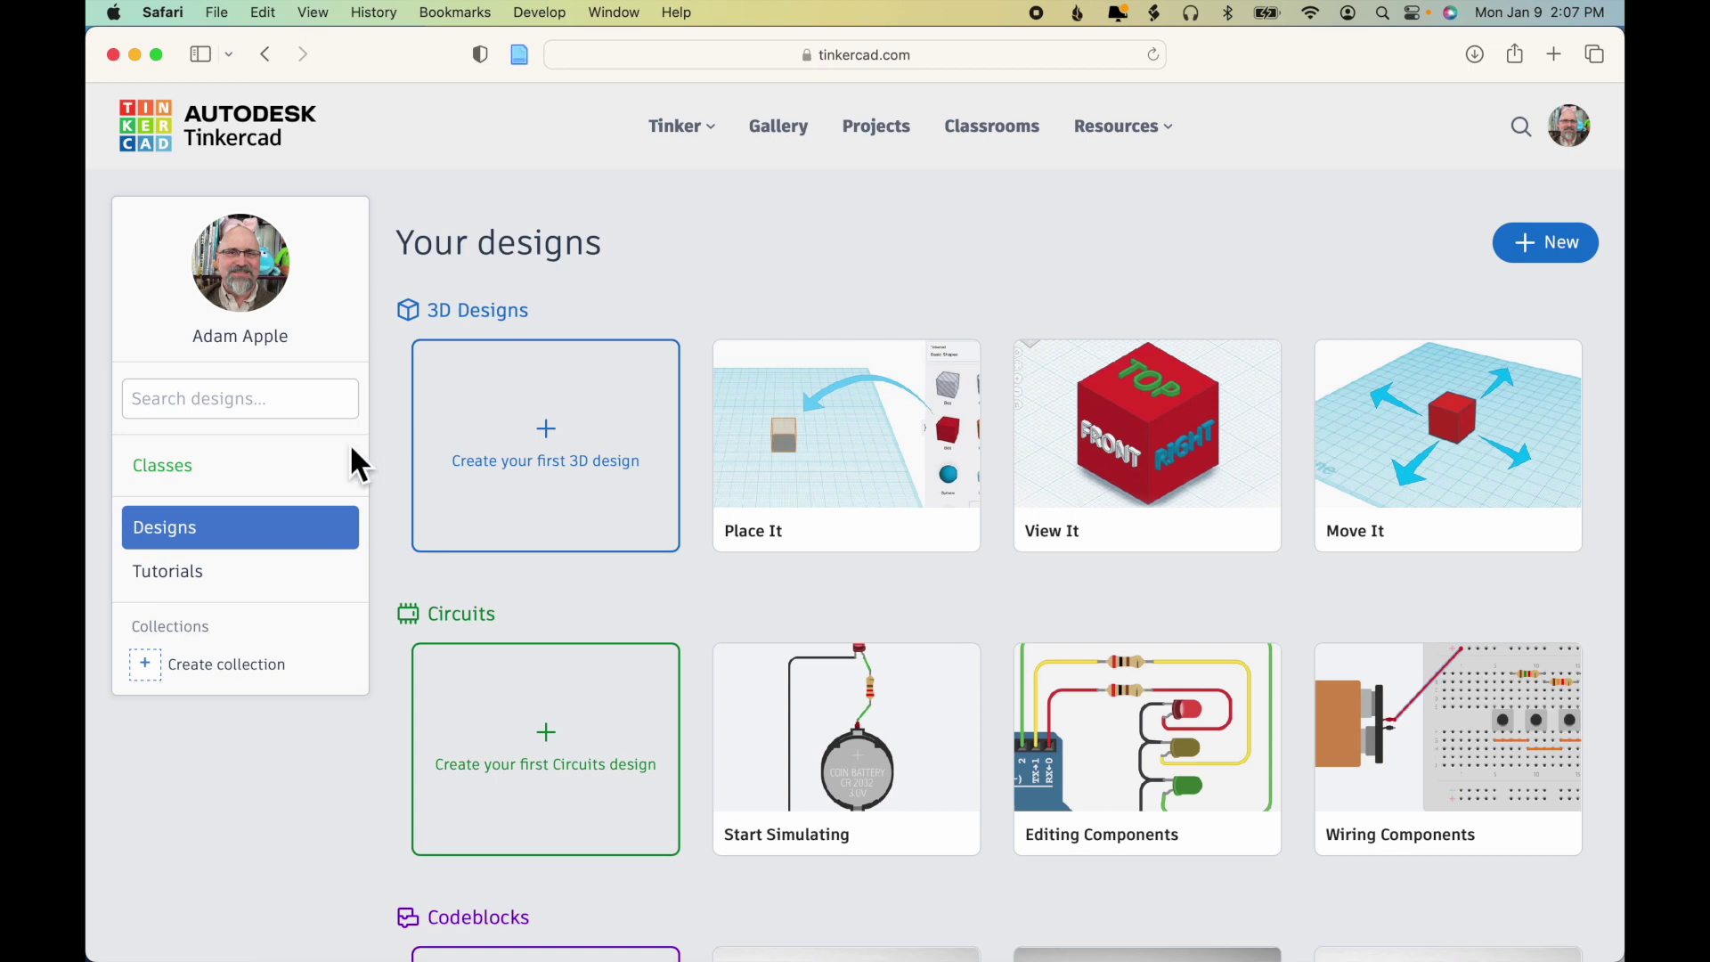
click(194, 572)
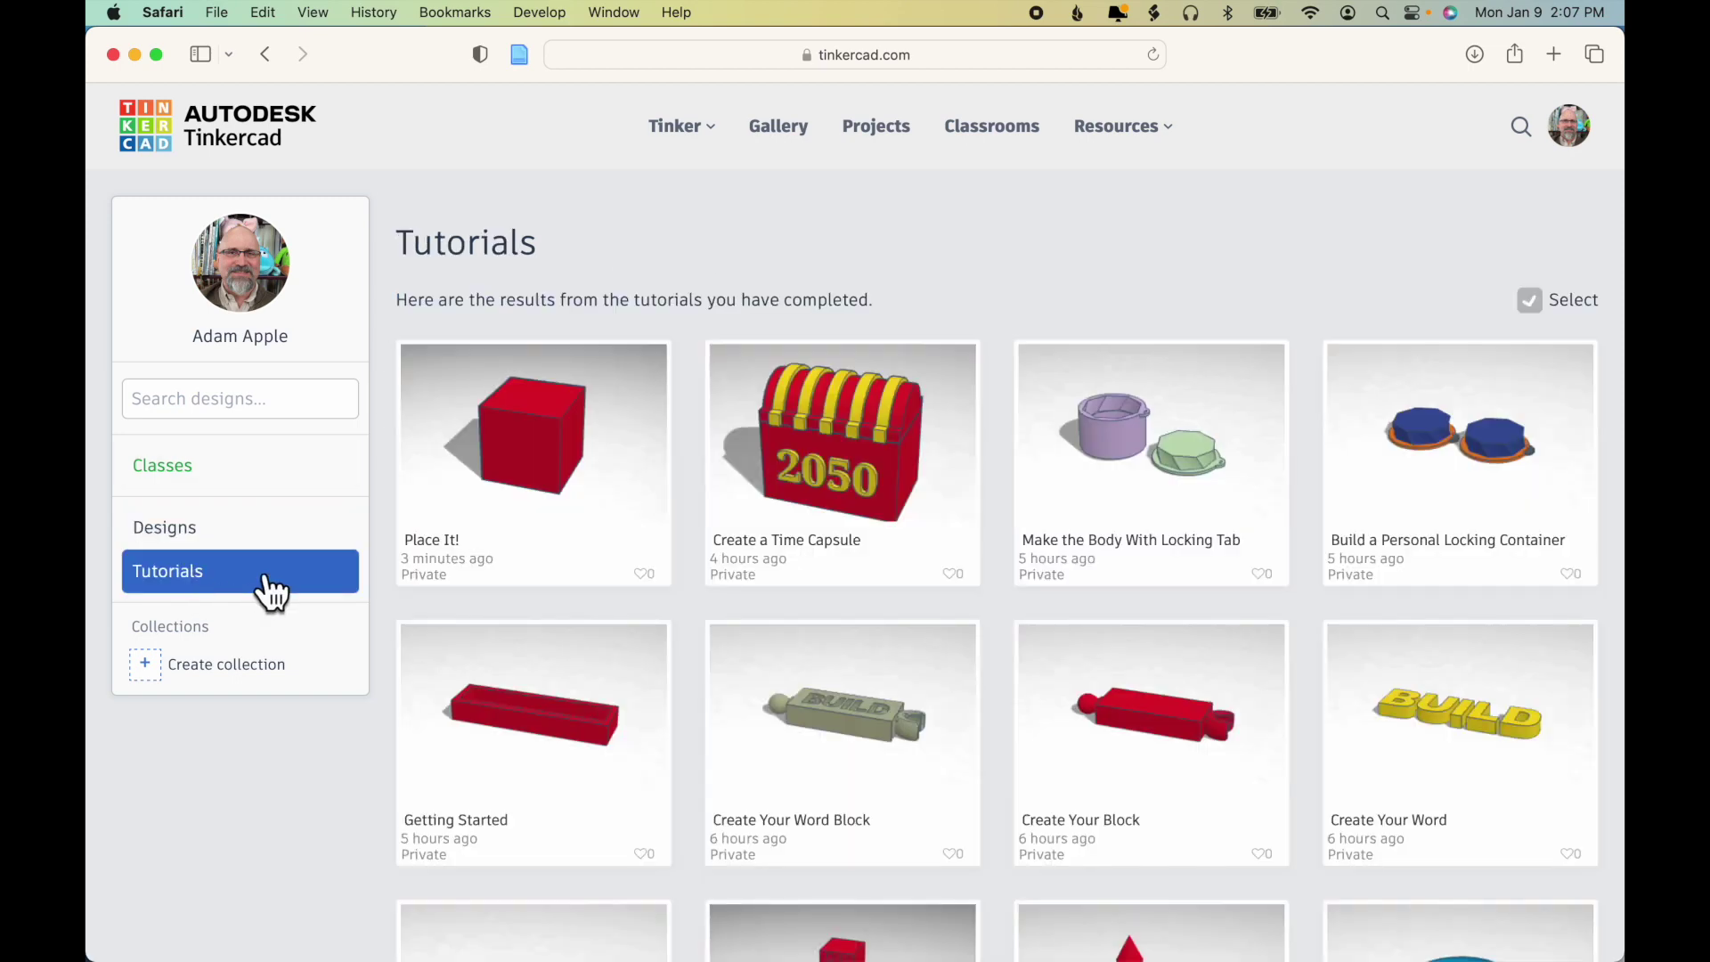
mouse_move(453, 436)
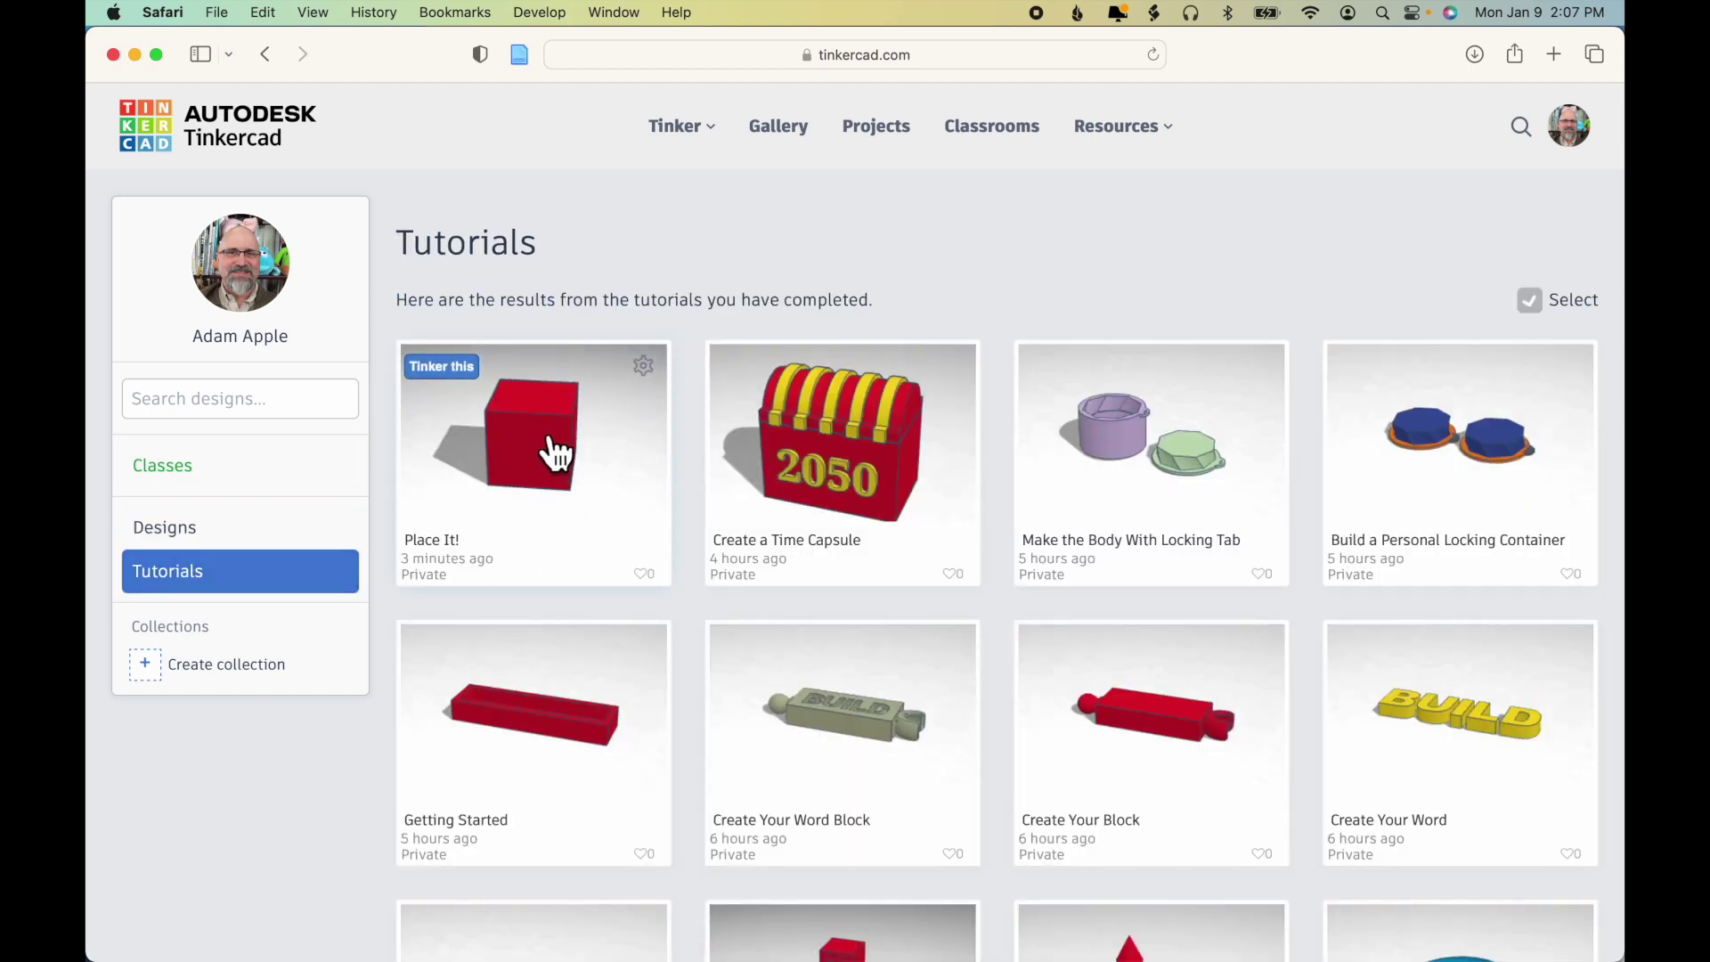